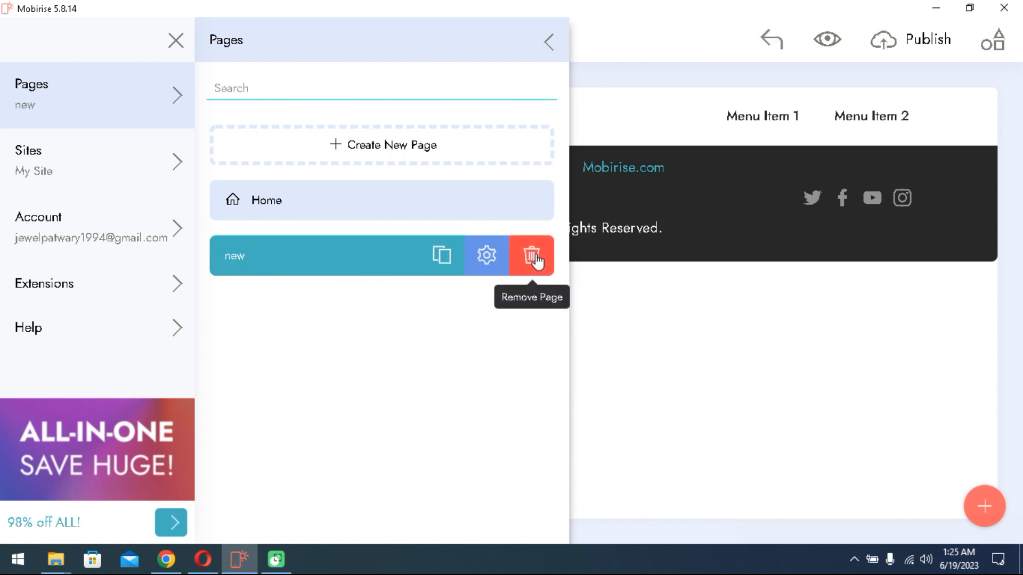
Step: Close the site menu, open the block library and add the "Create your first website" header block between the page's menu and footer
click(548, 40)
click(182, 55)
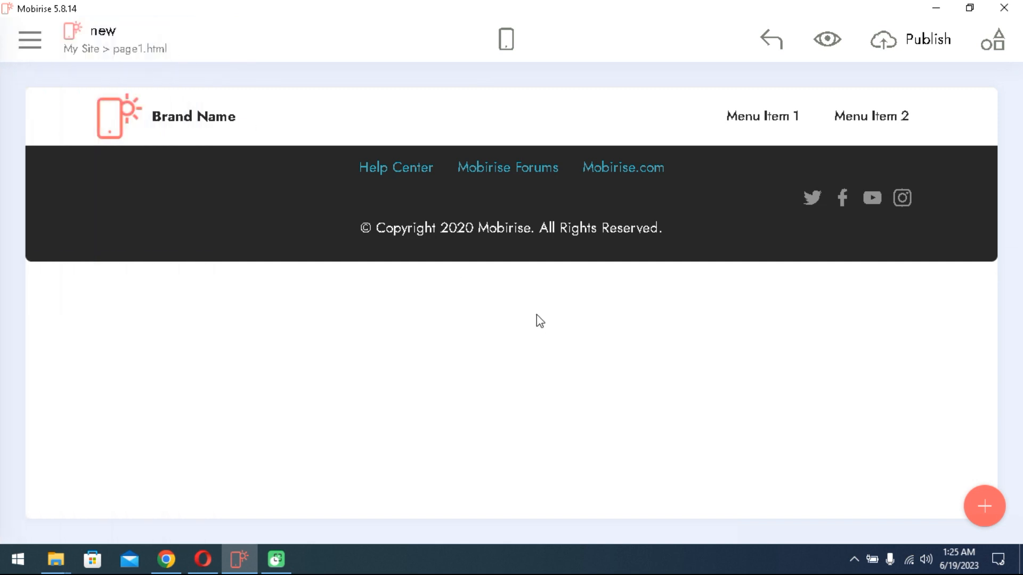
click(985, 504)
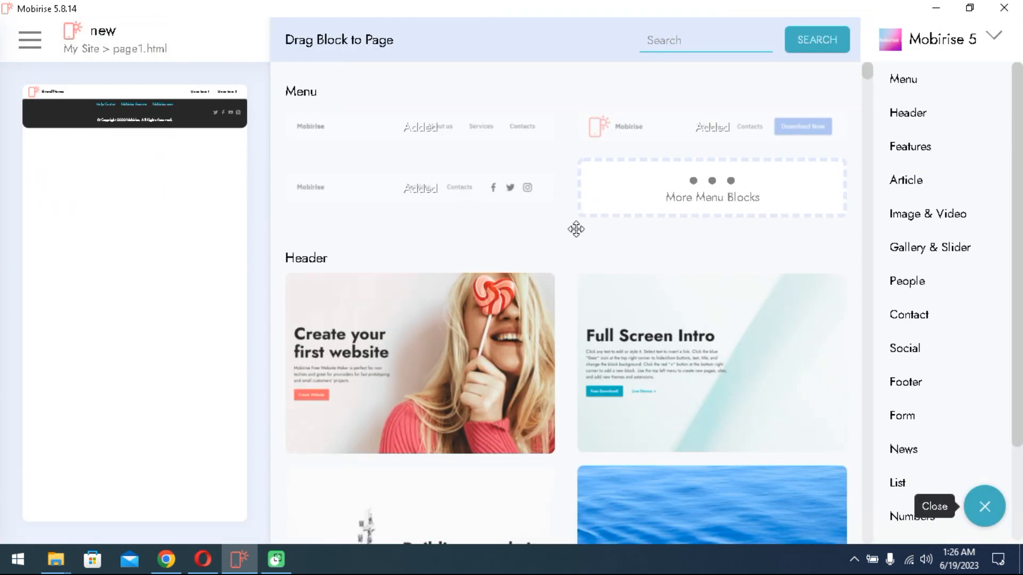
scroll(632, 283, down, 3)
scroll(633, 283, up, 3)
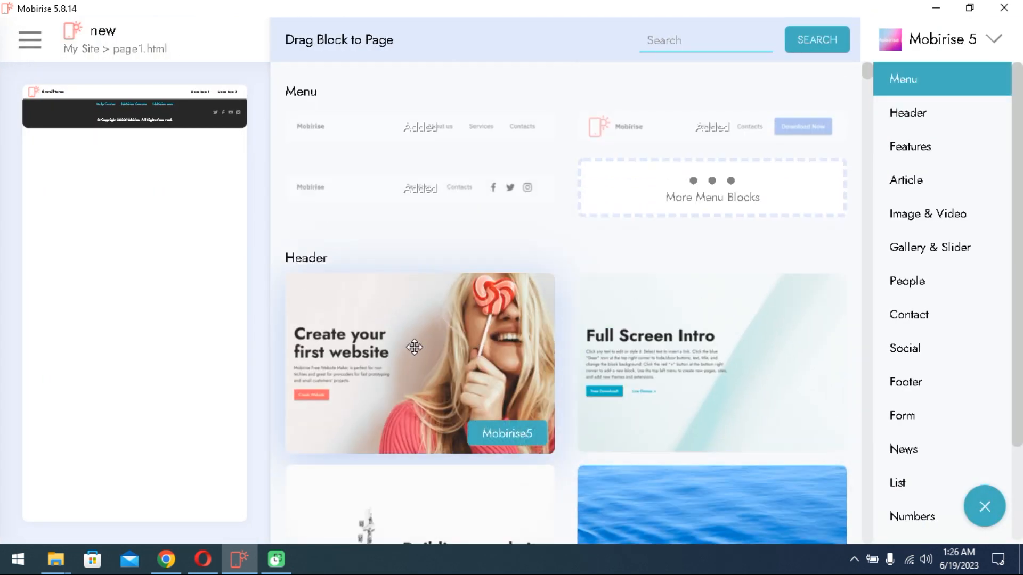
scroll(414, 347, down, 4)
scroll(520, 367, down, 3)
scroll(589, 368, up, 7)
drag(459, 338, 125, 94)
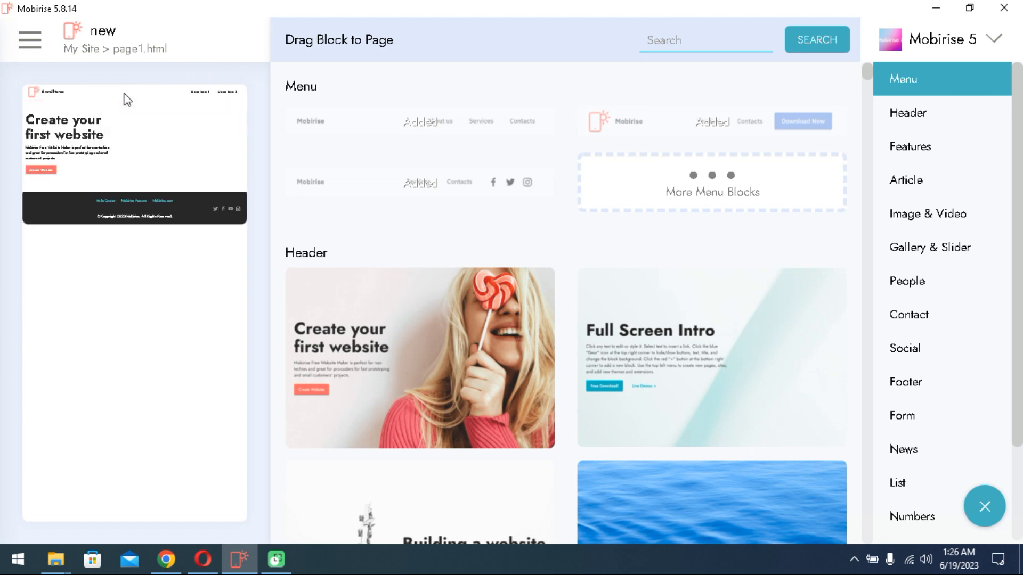
Step: Add the Services features block with Design, Programming and Branding cards directly below the page's header block
scroll(705, 359, down, 15)
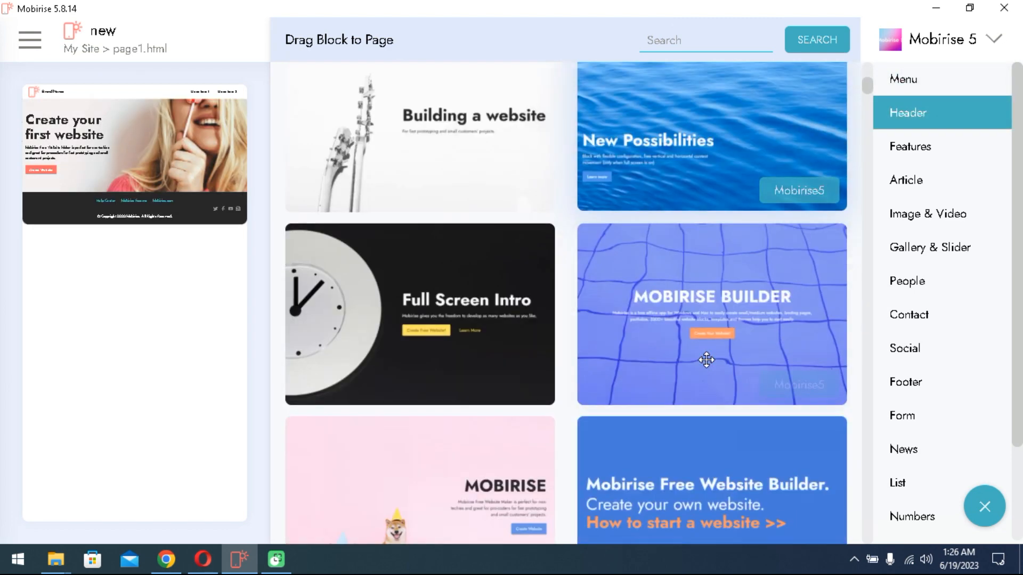
scroll(706, 360, down, 15)
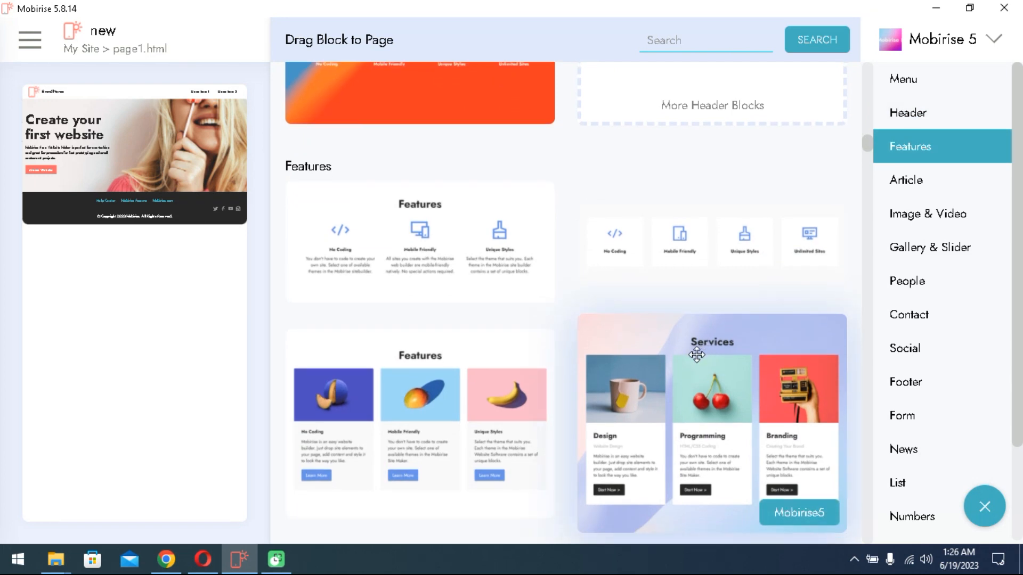
scroll(706, 357, down, 3)
scroll(695, 352, up, 2)
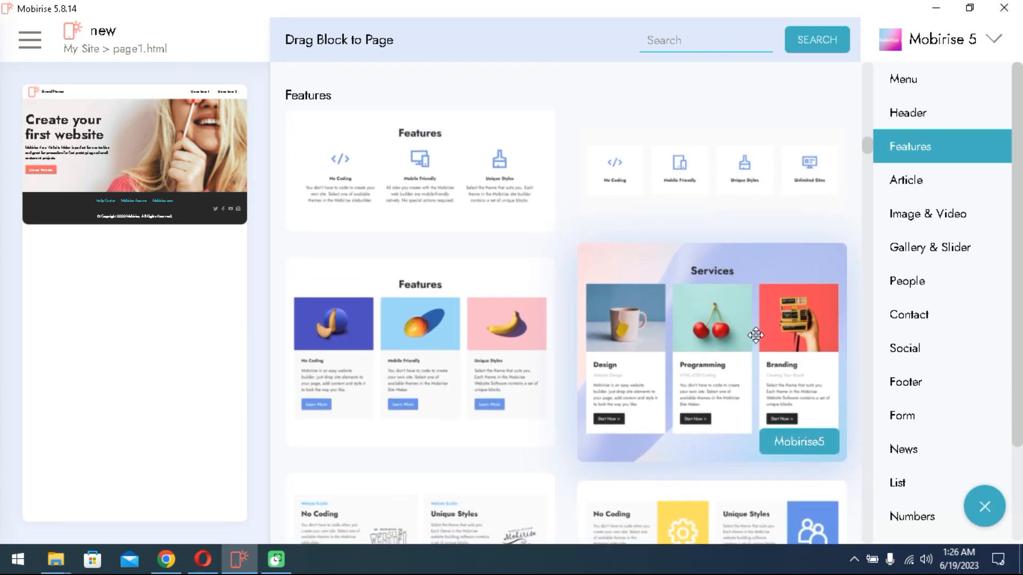
drag(673, 334, 116, 170)
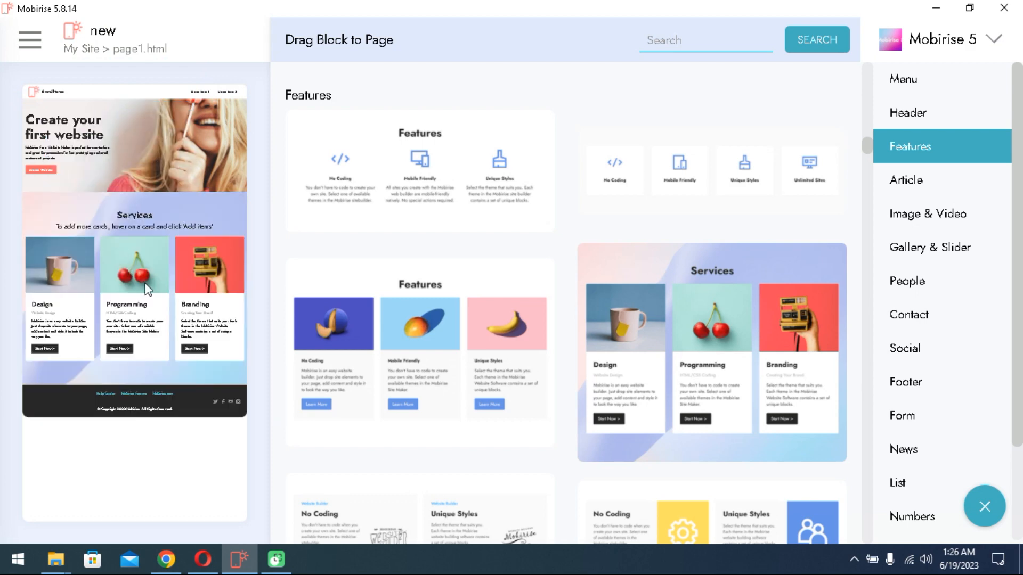
Step: Add the blue "Create Site Now" article block between the Services block and the footer
scroll(491, 335, down, 10)
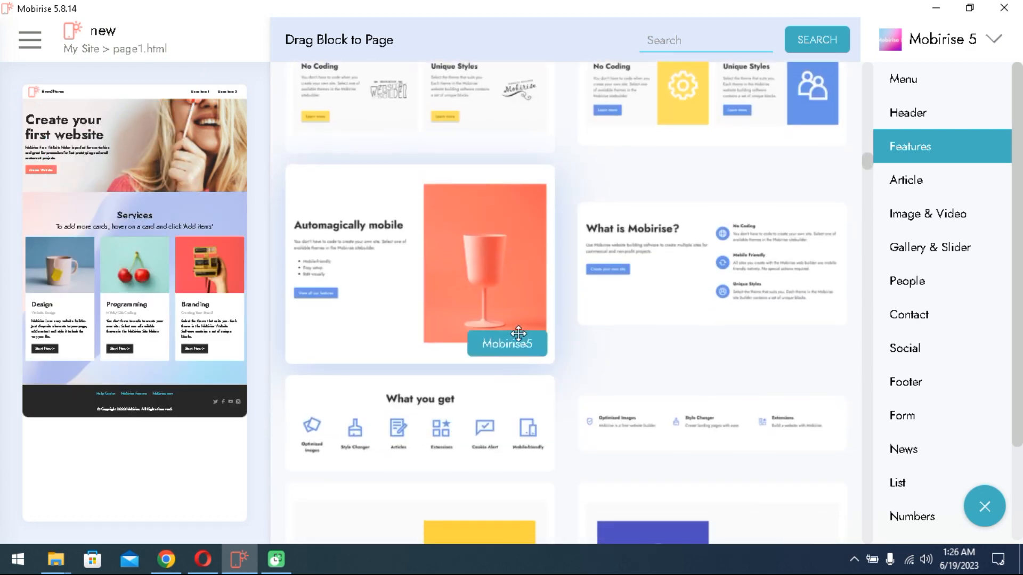
scroll(518, 333, down, 15)
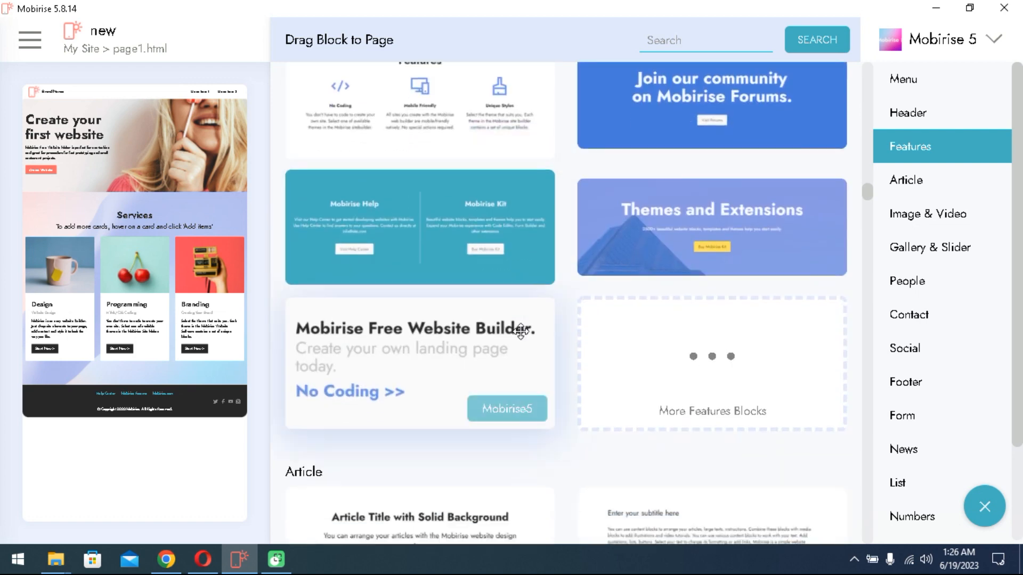
scroll(533, 328, down, 4)
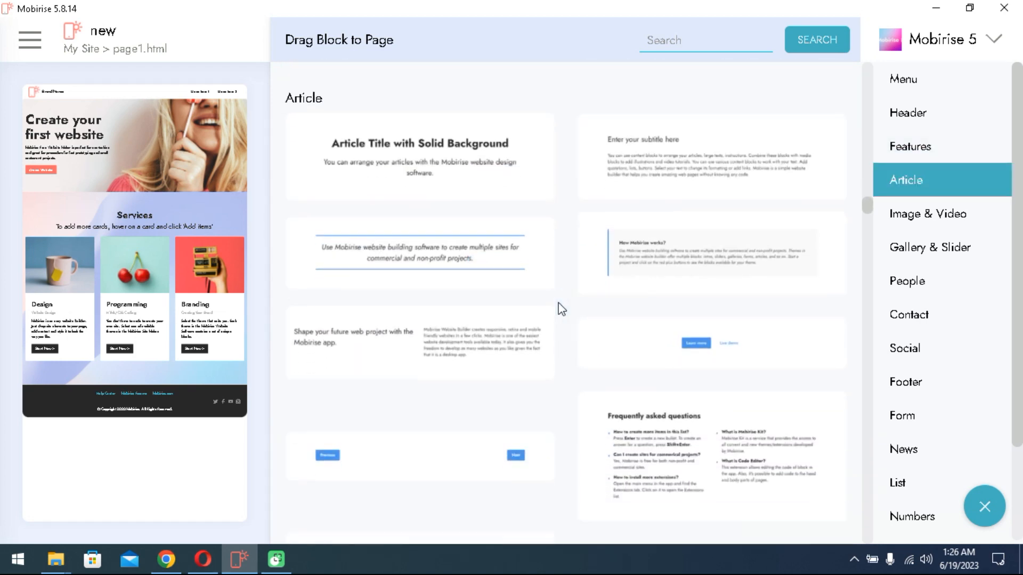
scroll(631, 258, down, 3)
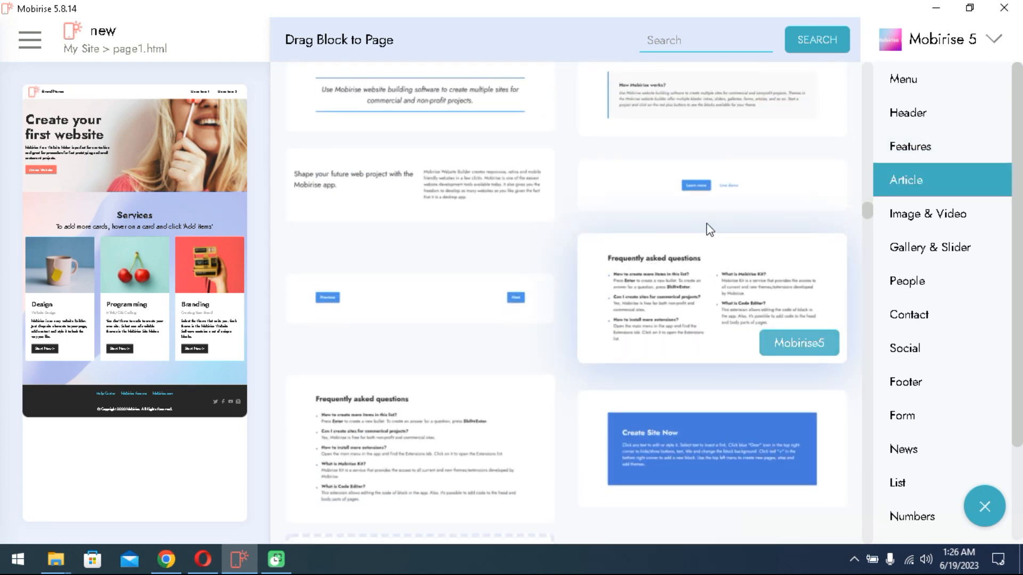
scroll(703, 233, down, 4)
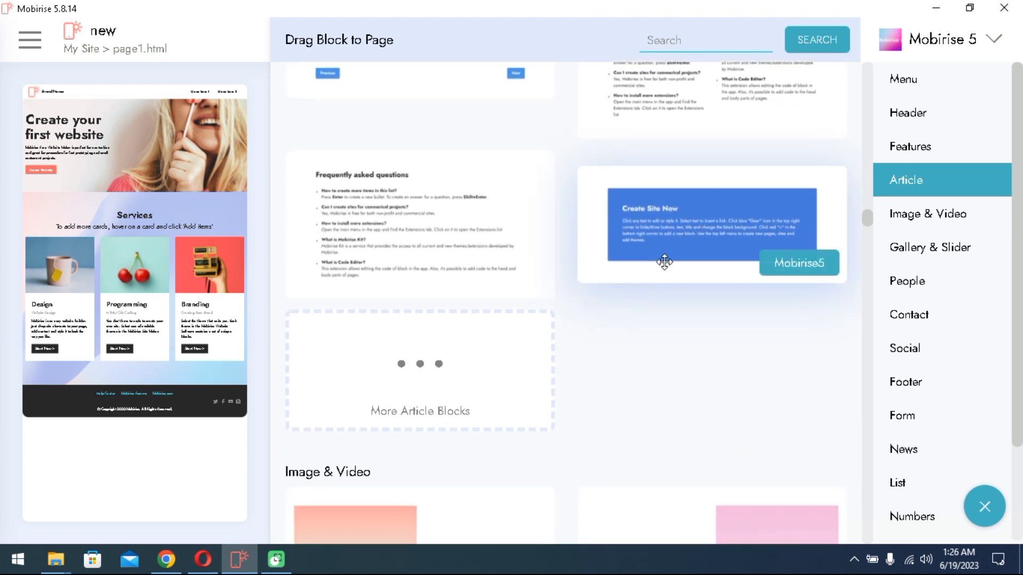
drag(681, 243, 168, 369)
Step: Add the "Image with Description" block with the building picture on the right, directly below the "Create Site Now" block
scroll(651, 293, down, 6)
scroll(651, 293, down, 1)
scroll(653, 291, down, 5)
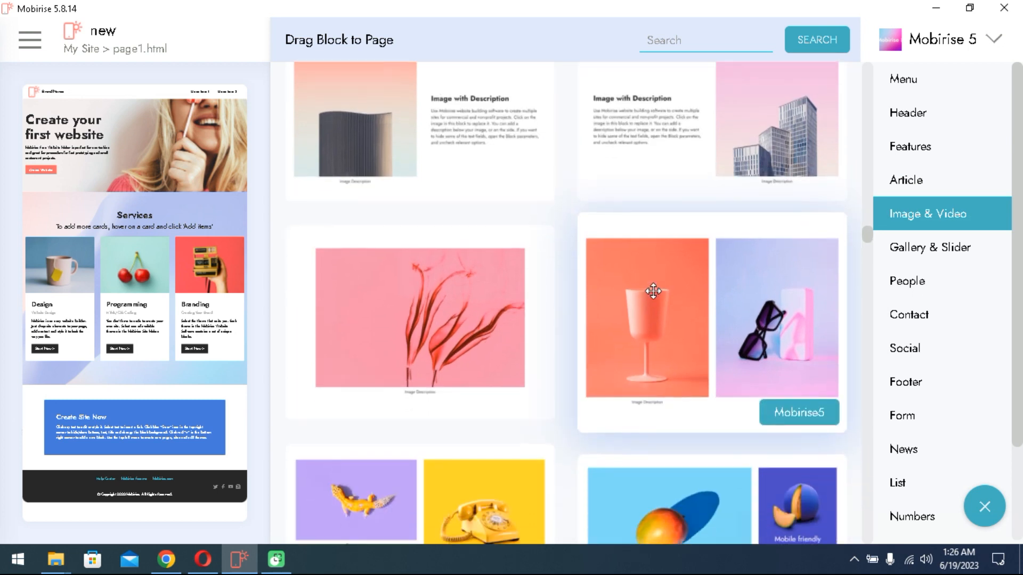
scroll(663, 293, up, 3)
scroll(660, 289, up, 2)
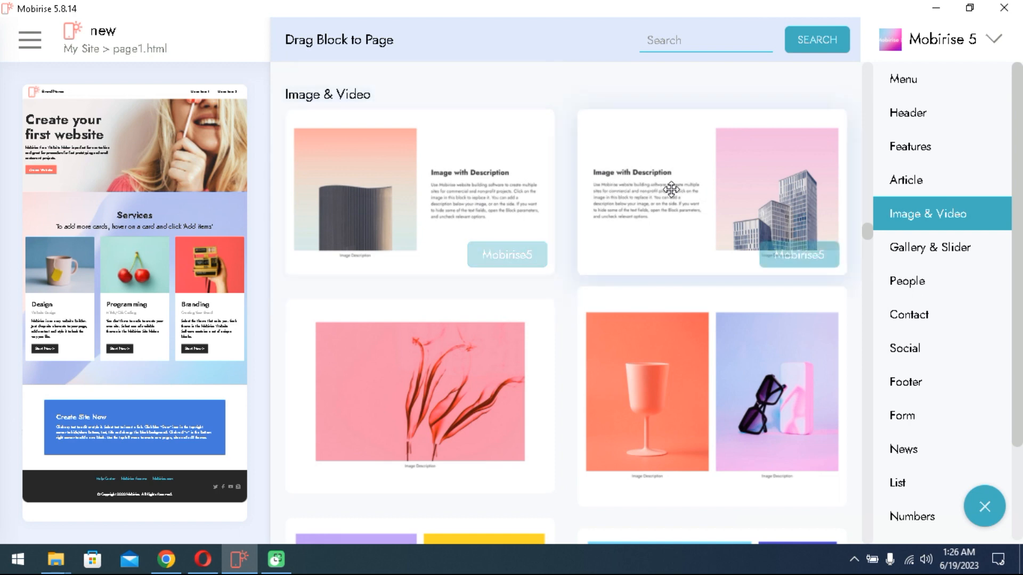
drag(601, 241, 122, 472)
Step: Add the "Watch Video" block with the video left of its description, below the "Image with Description" block
scroll(547, 330, down, 6)
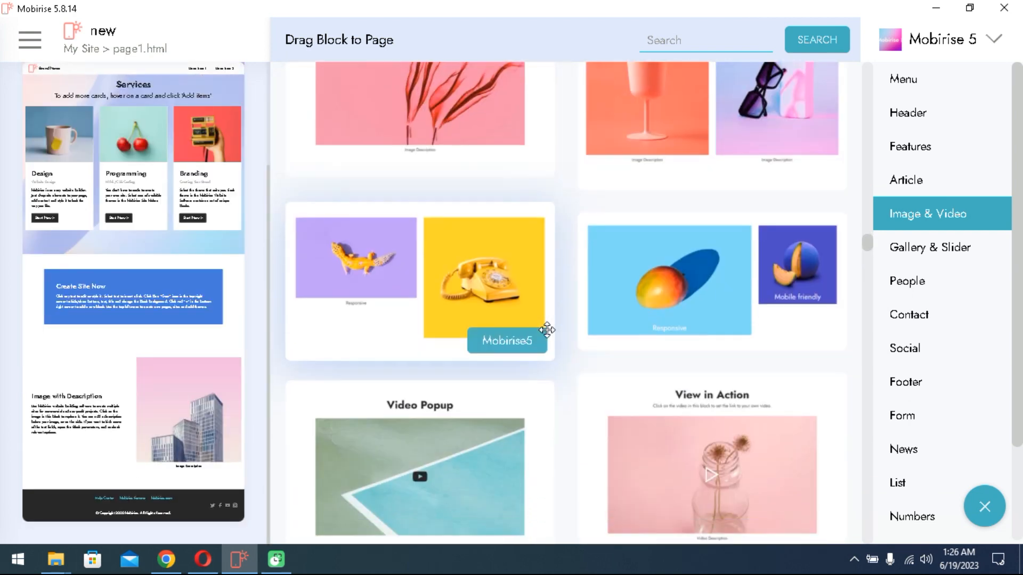
scroll(549, 329, down, 3)
scroll(571, 316, up, 3)
scroll(571, 316, down, 2)
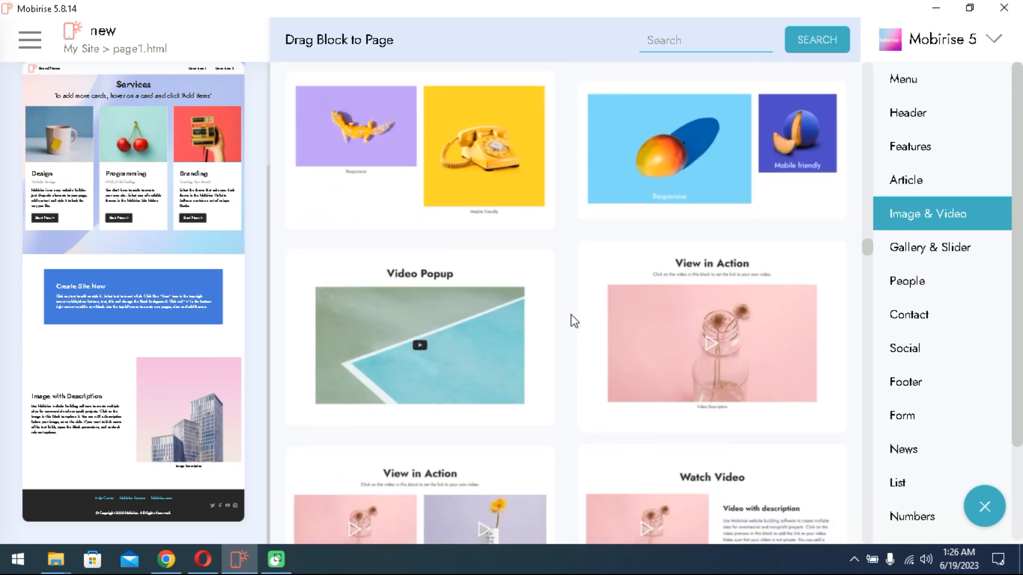
scroll(571, 319, down, 5)
scroll(639, 288, up, 4)
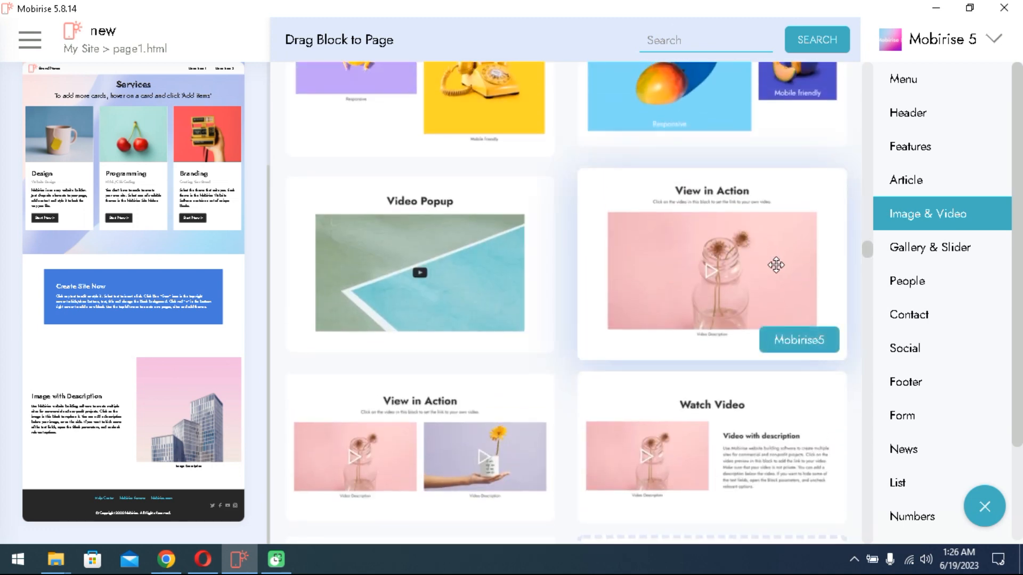
scroll(463, 292, down, 2)
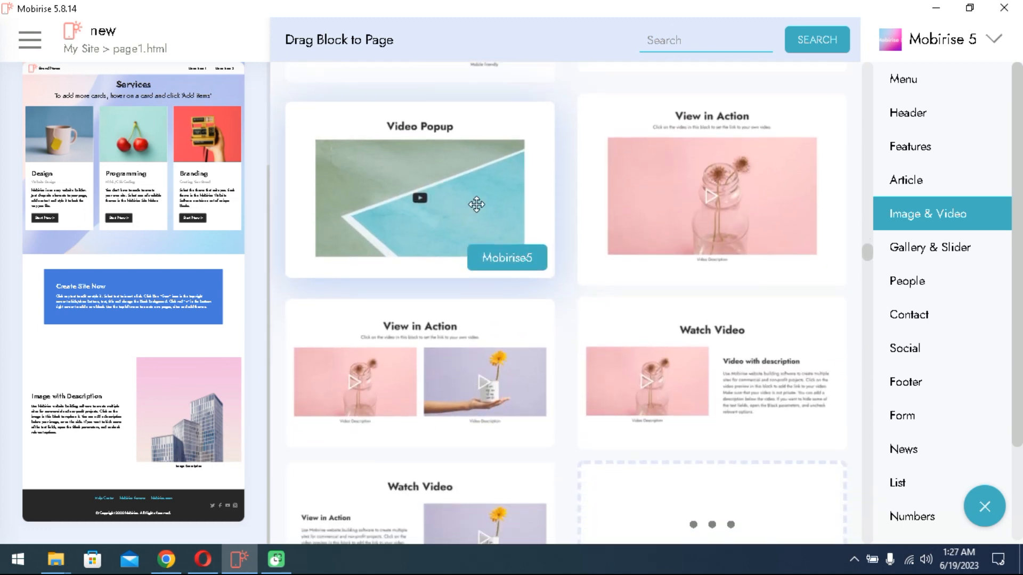
scroll(481, 201, down, 2)
drag(662, 282, 149, 476)
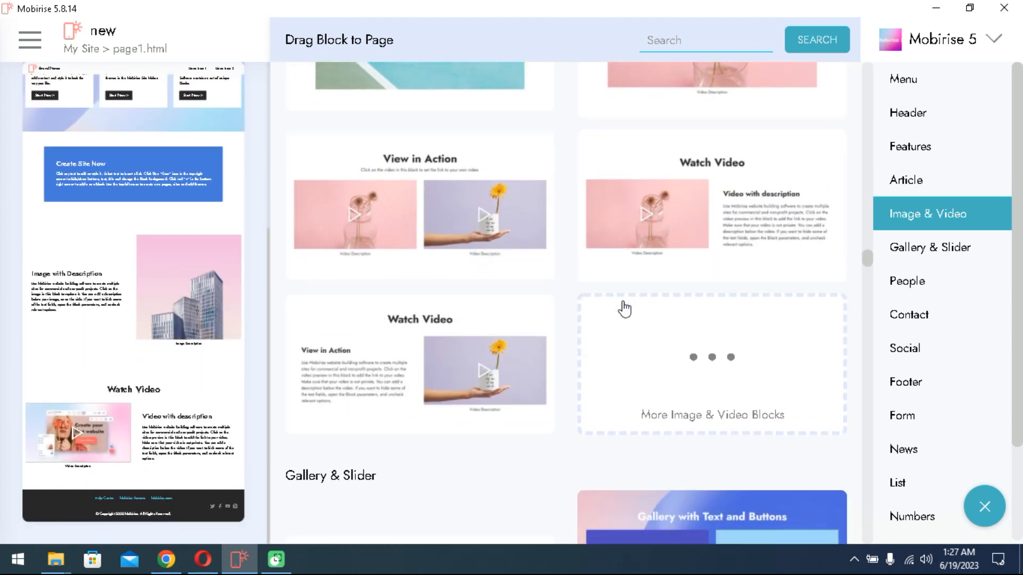
Step: Add the "Full-Width Gallery" block with titled image cards between the "Watch Video" block and the footer
scroll(622, 303, down, 8)
scroll(626, 290, down, 4)
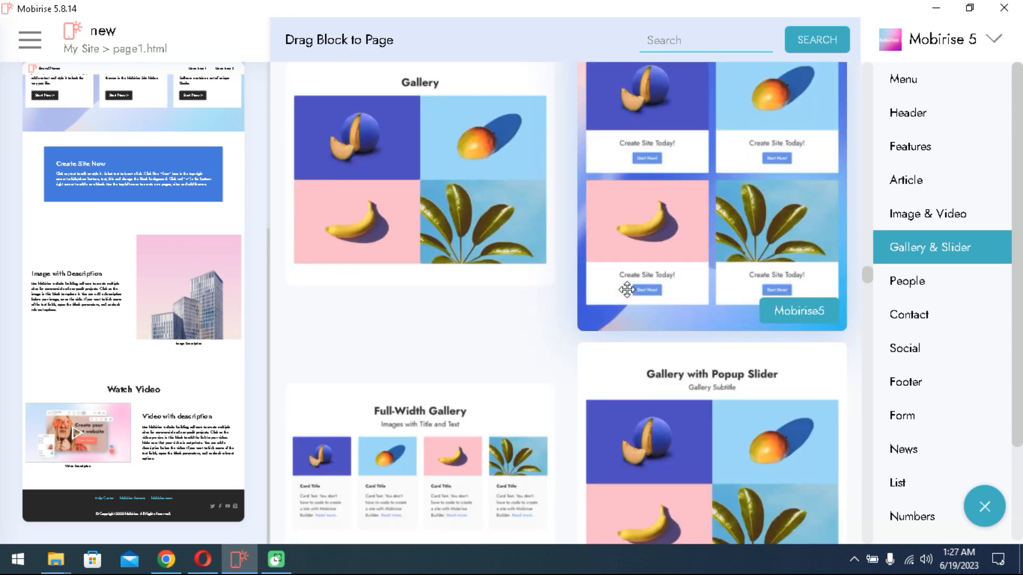
drag(445, 298, 214, 466)
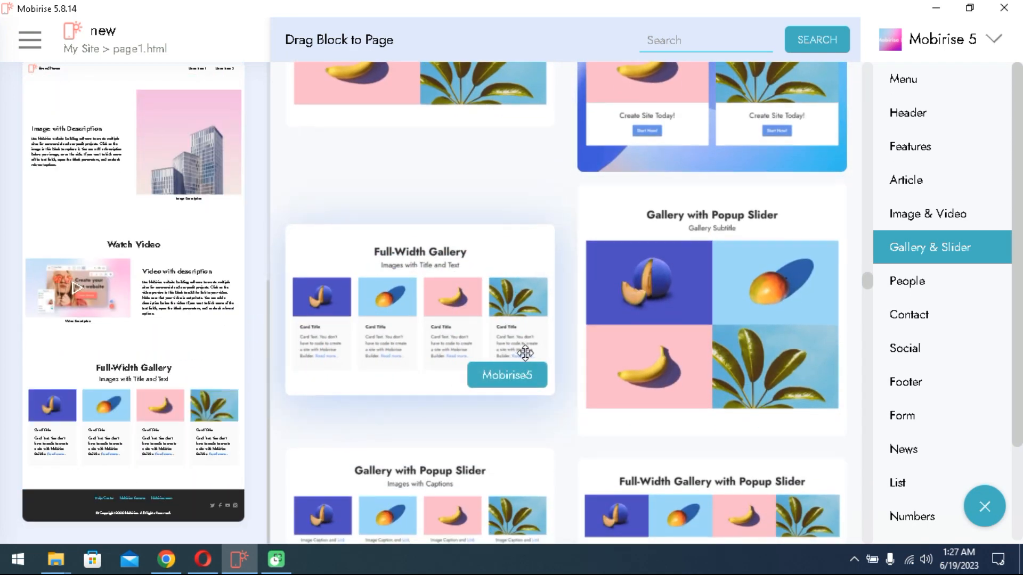
Step: Add the "Our team" slider block from the Gallery & Slider category below the "Full-Width Gallery" block
scroll(555, 354, down, 11)
scroll(557, 351, down, 2)
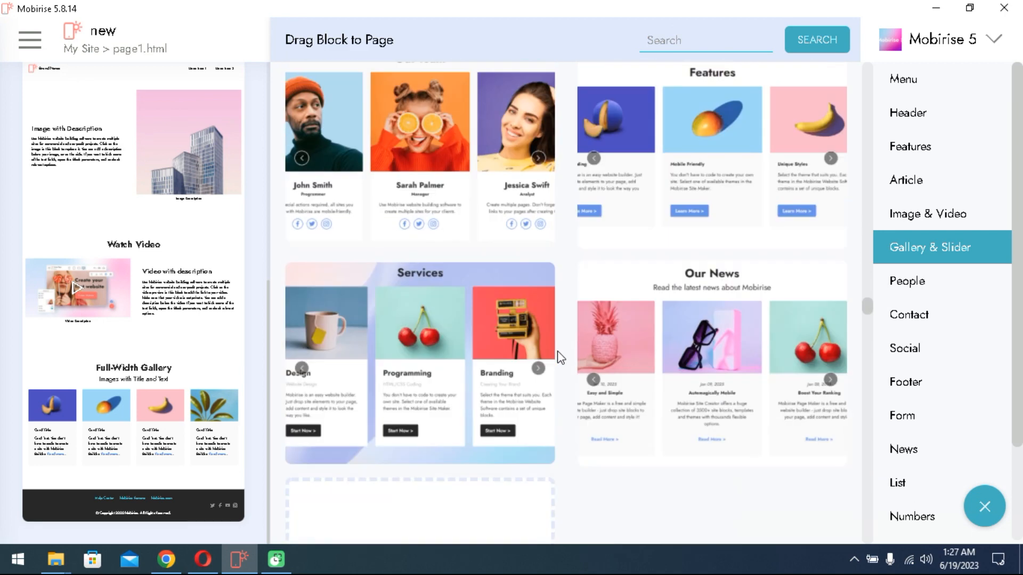
scroll(557, 351, up, 2)
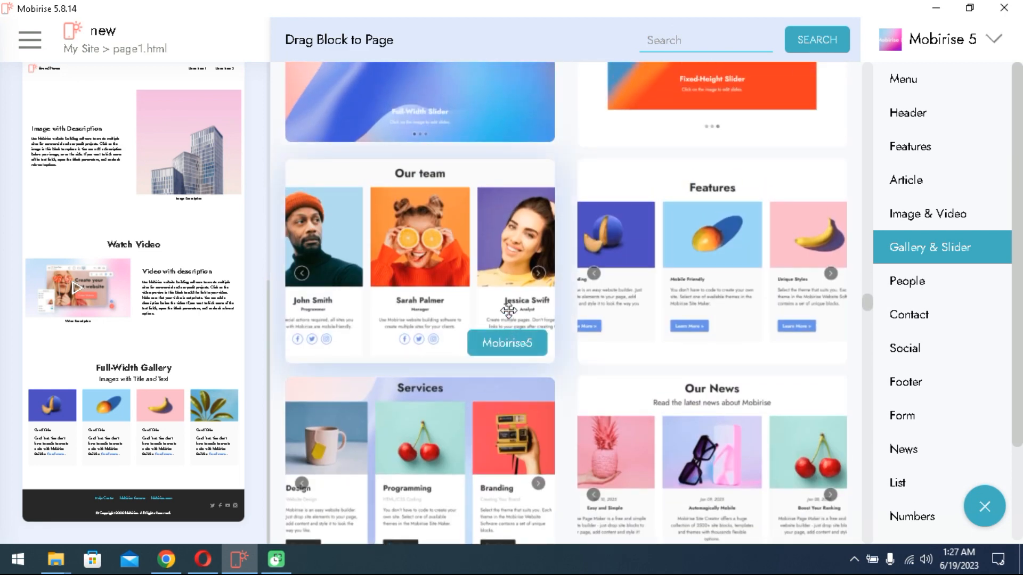
drag(491, 237, 171, 473)
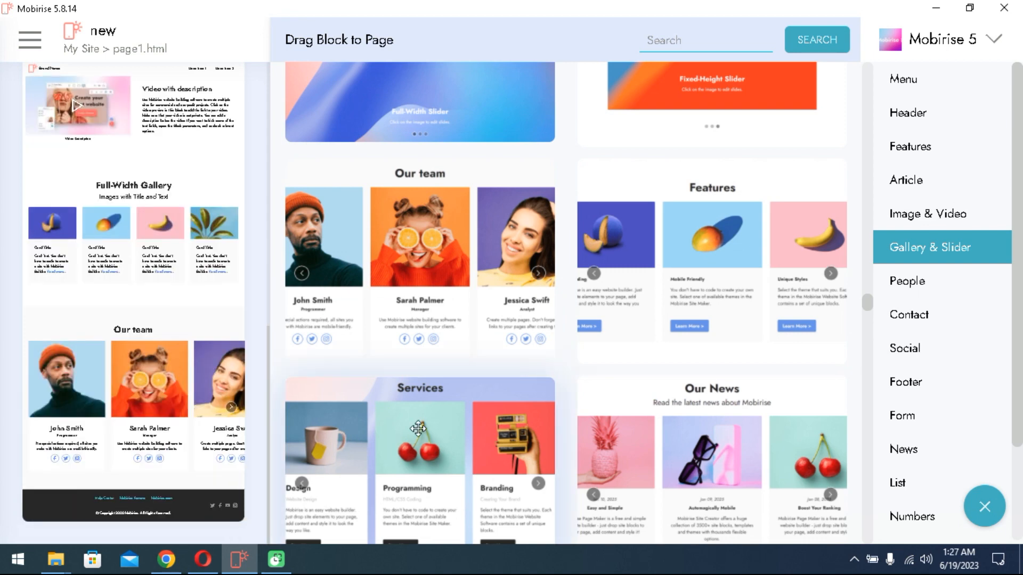
Step: Add the Contacts block that combines phone and email details with a map, below the "Our team" block
scroll(530, 393, down, 7)
scroll(536, 389, down, 12)
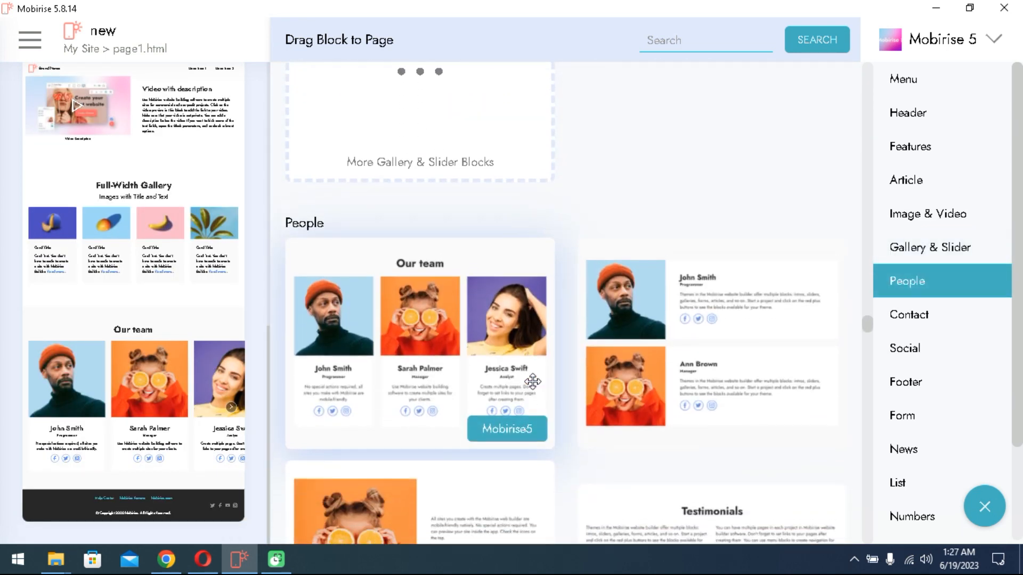
scroll(532, 382, down, 6)
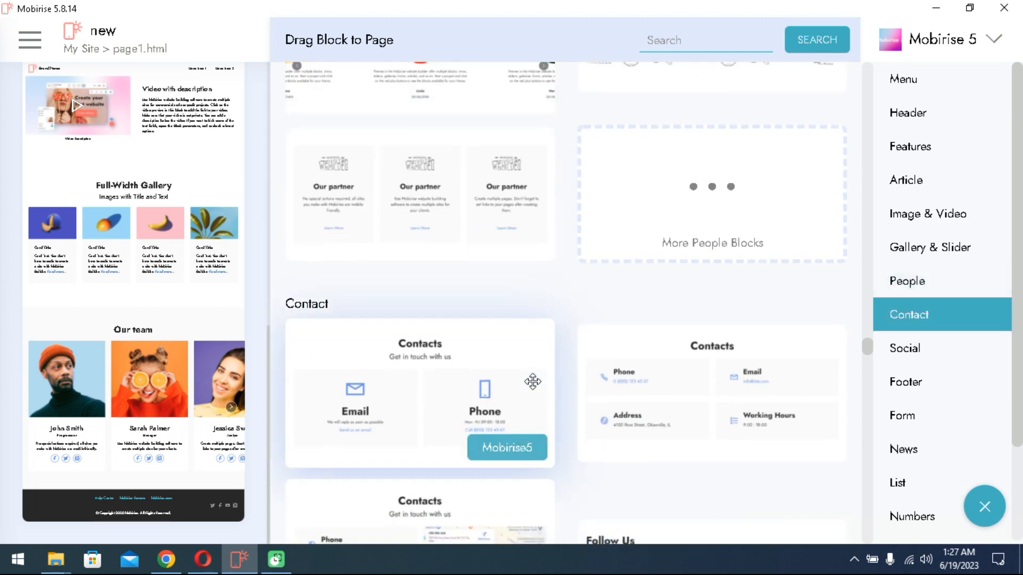
scroll(550, 345, down, 2)
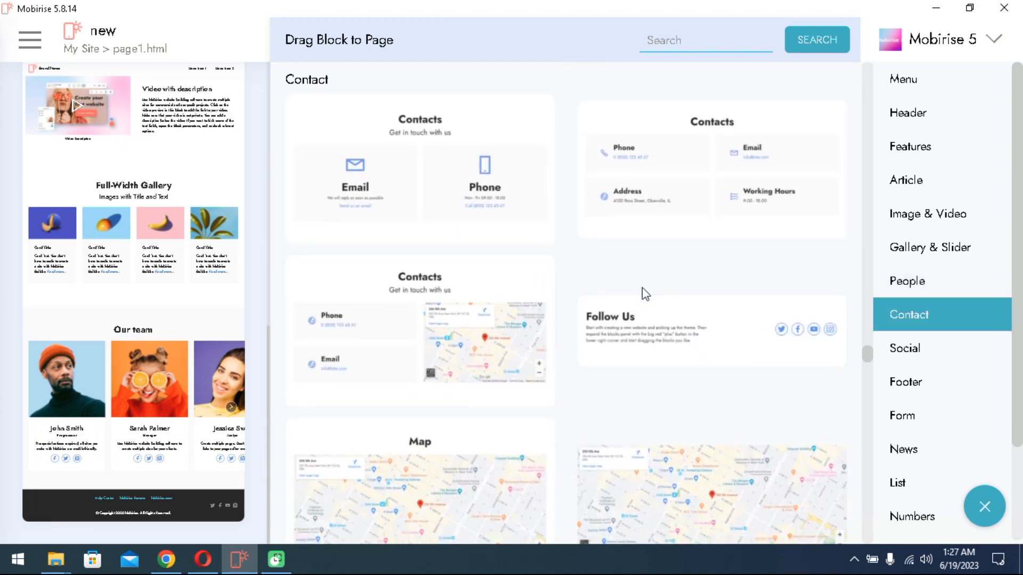
scroll(691, 249, down, 2)
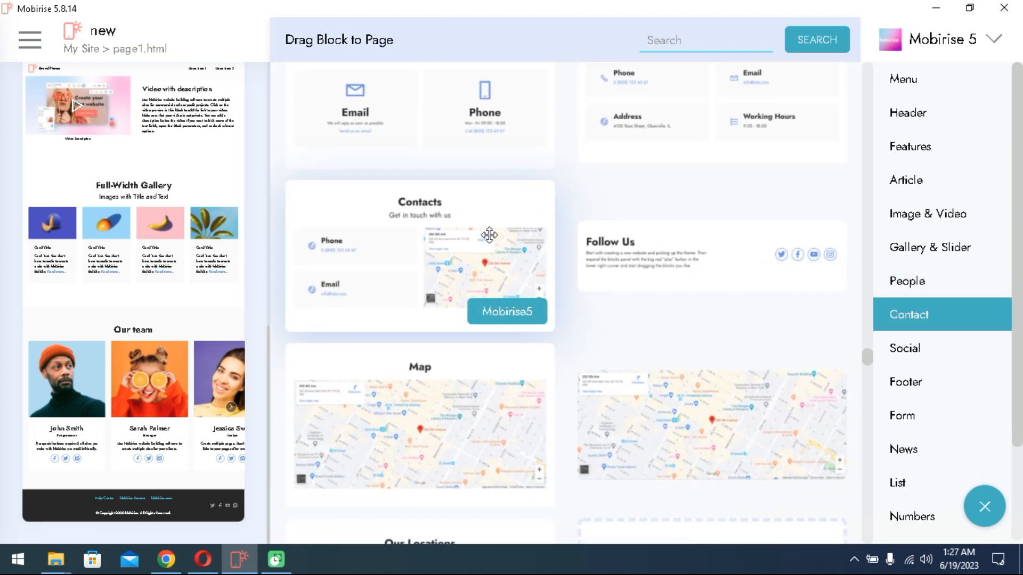
drag(489, 231, 196, 482)
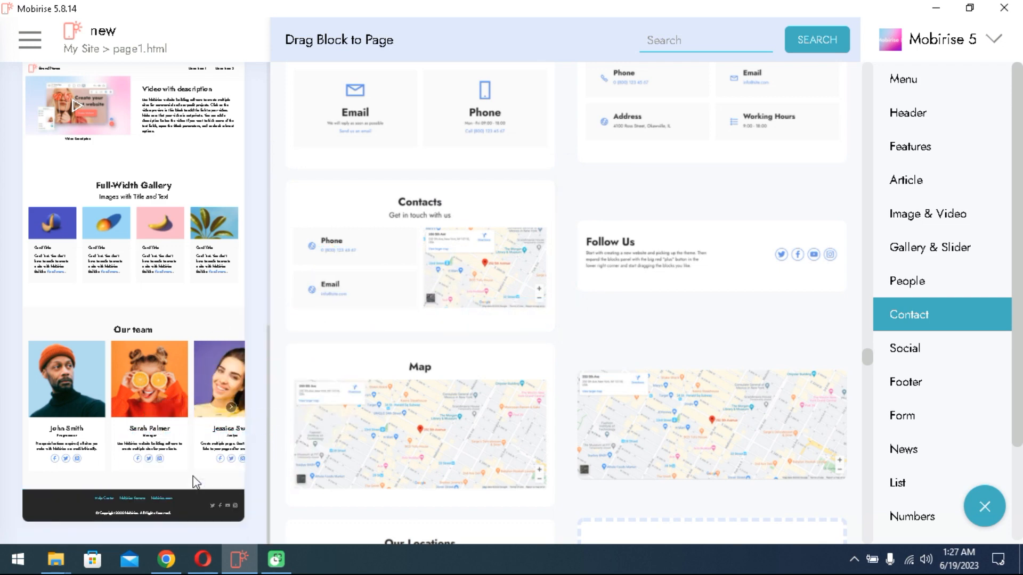
Step: Add the "Share this Page!" social block with the six coloured icons between the Contacts block and the footer
scroll(557, 327, down, 15)
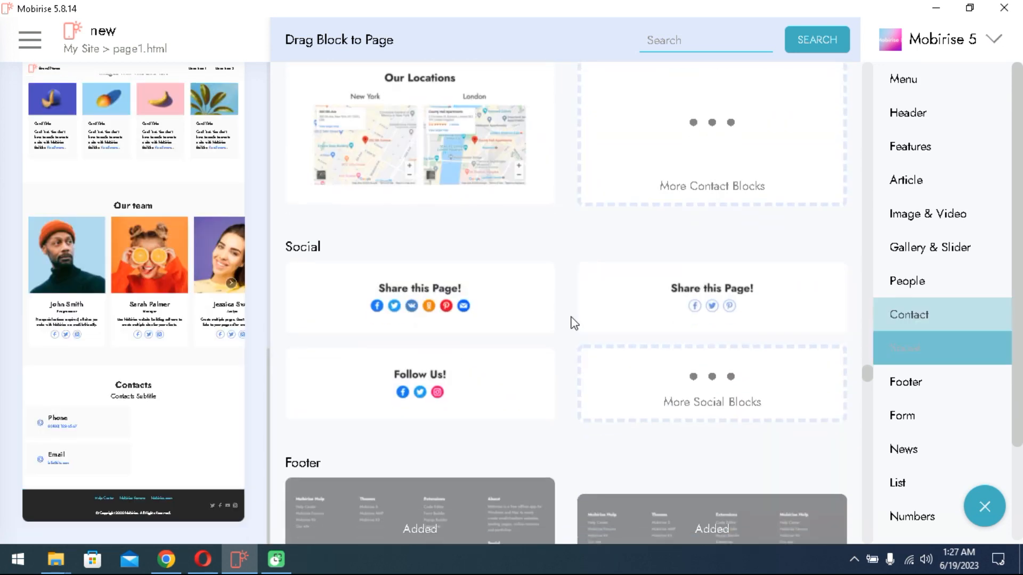
scroll(533, 298, down, 1)
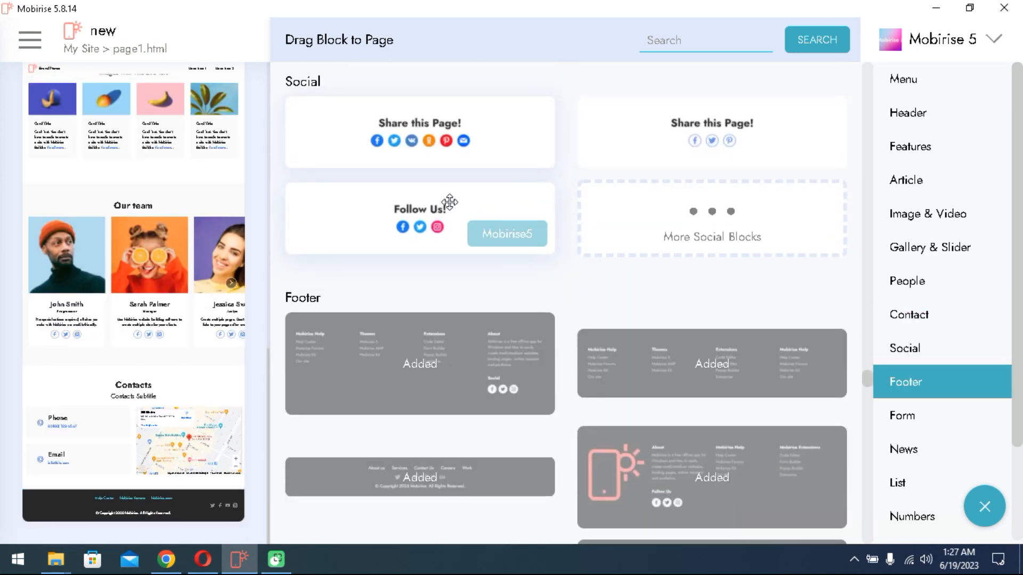
drag(450, 151, 131, 465)
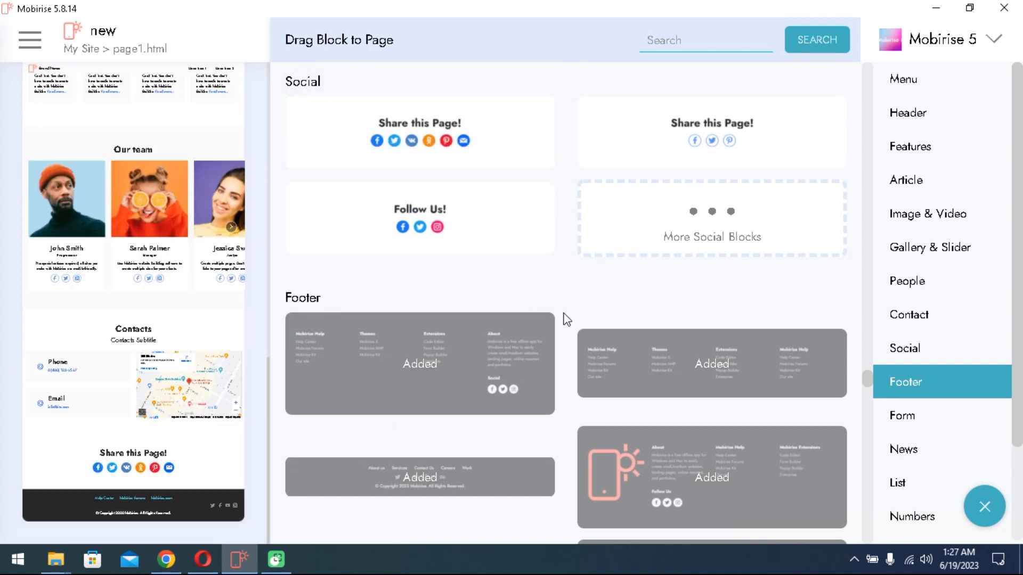
Step: Add the "Contact Us" form block with the pink pineapple image between the Contacts block and the "Share this Page!" block
scroll(564, 317, down, 10)
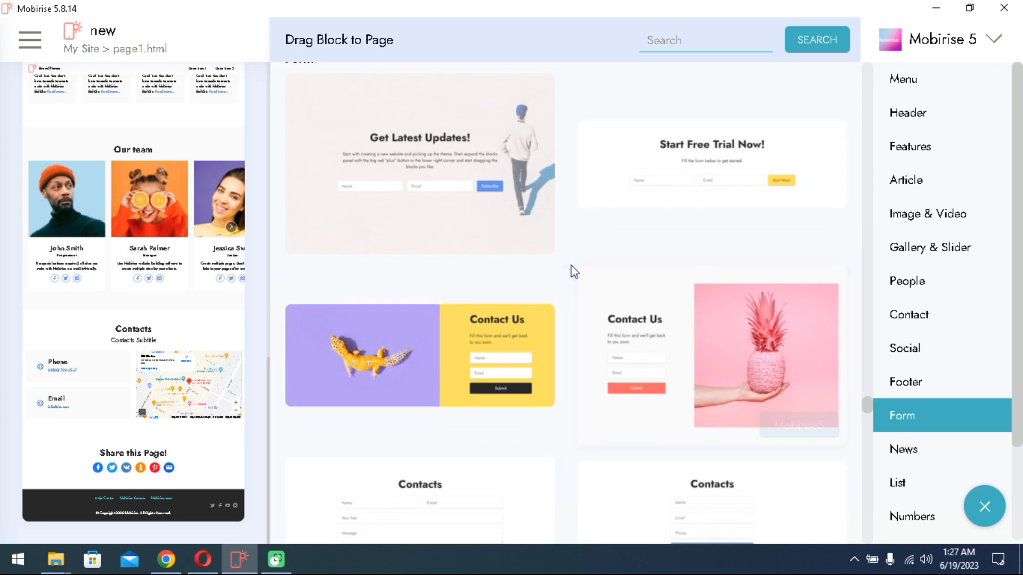
scroll(573, 266, down, 5)
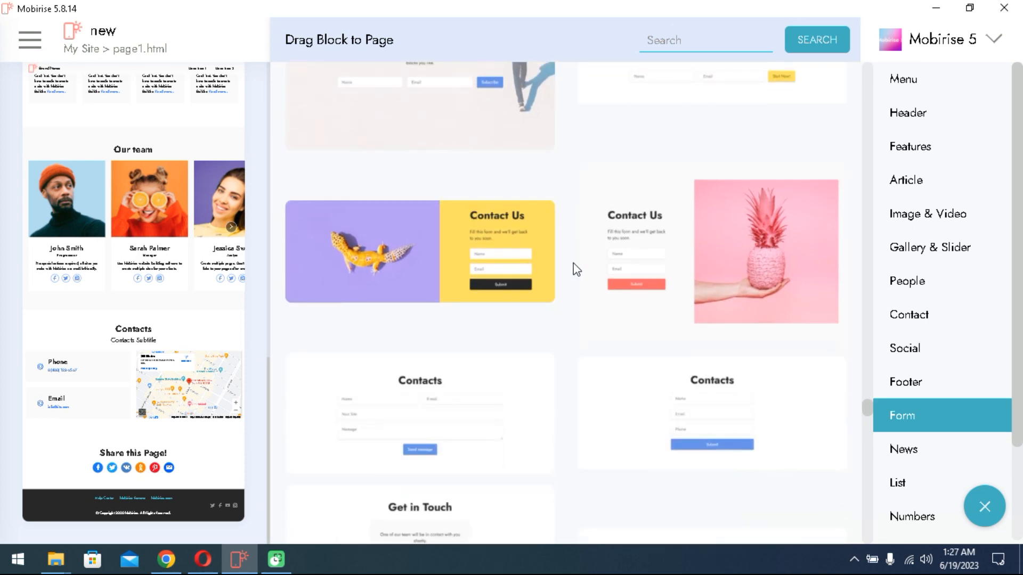
scroll(624, 263, down, 4)
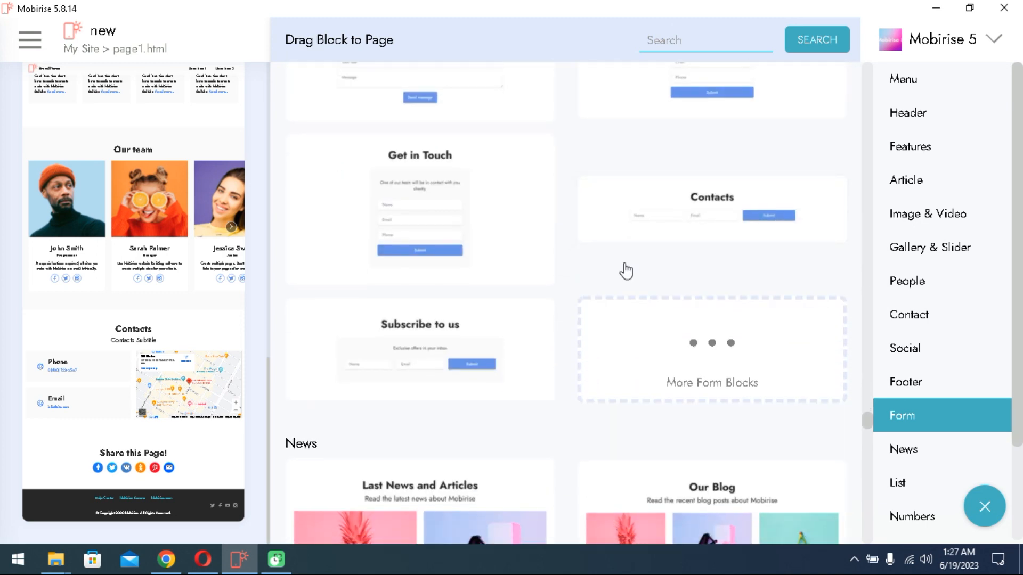
scroll(624, 262, up, 6)
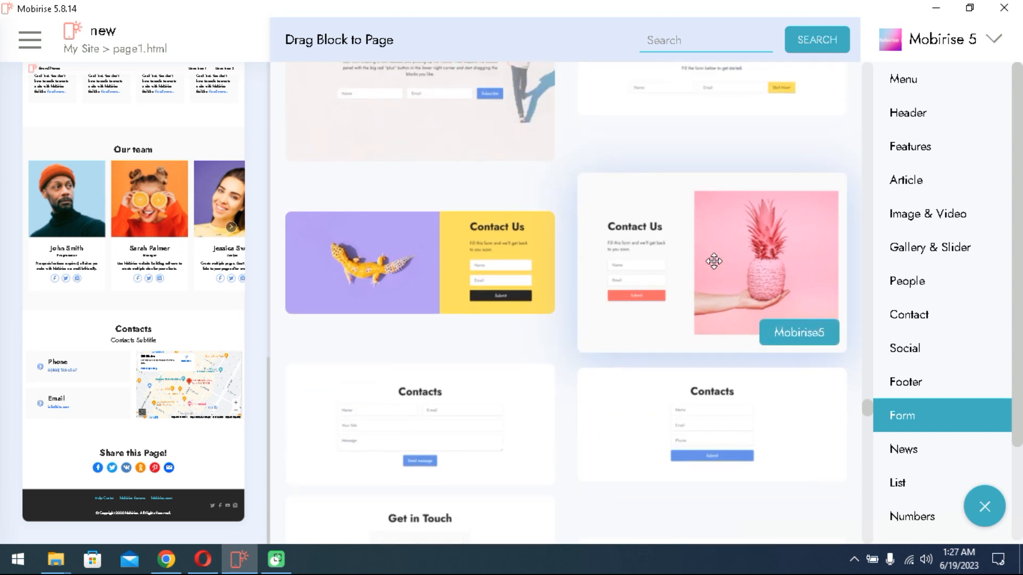
drag(663, 315, 189, 448)
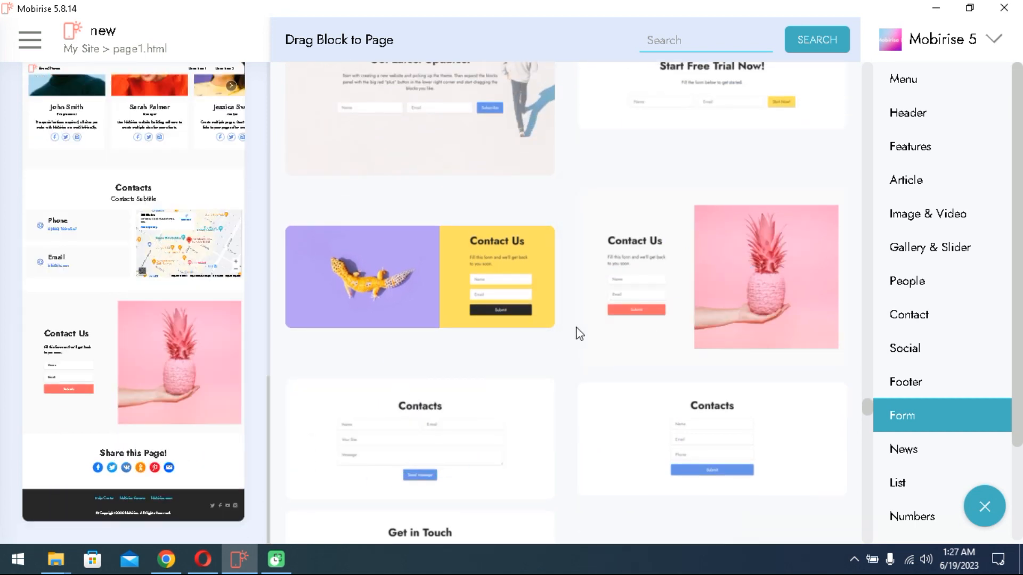
Step: Add the three-card "Our Blog" block from the News category between the "Our team" and Contacts blocks
scroll(622, 319, down, 6)
scroll(621, 319, down, 8)
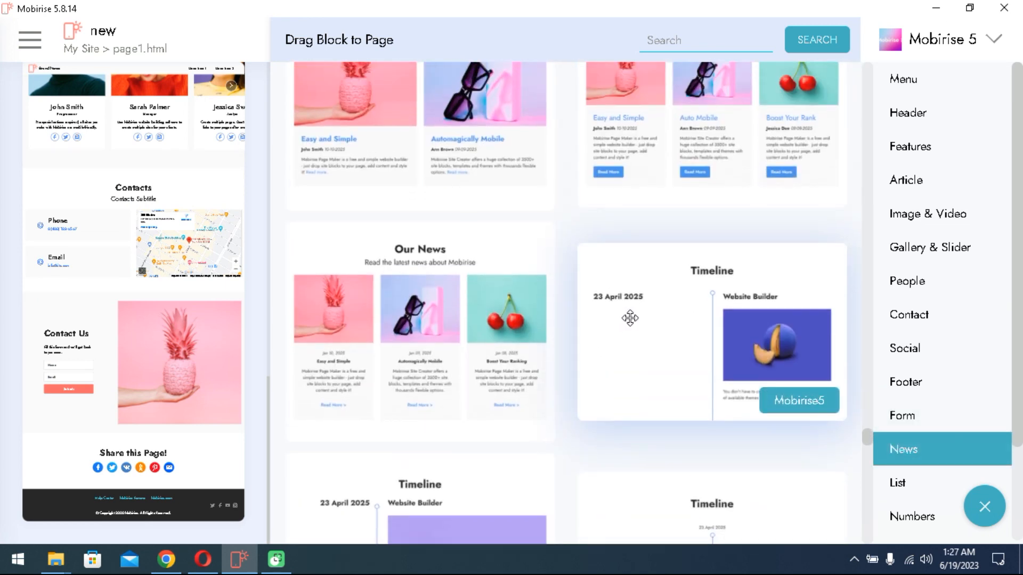
scroll(639, 319, up, 3)
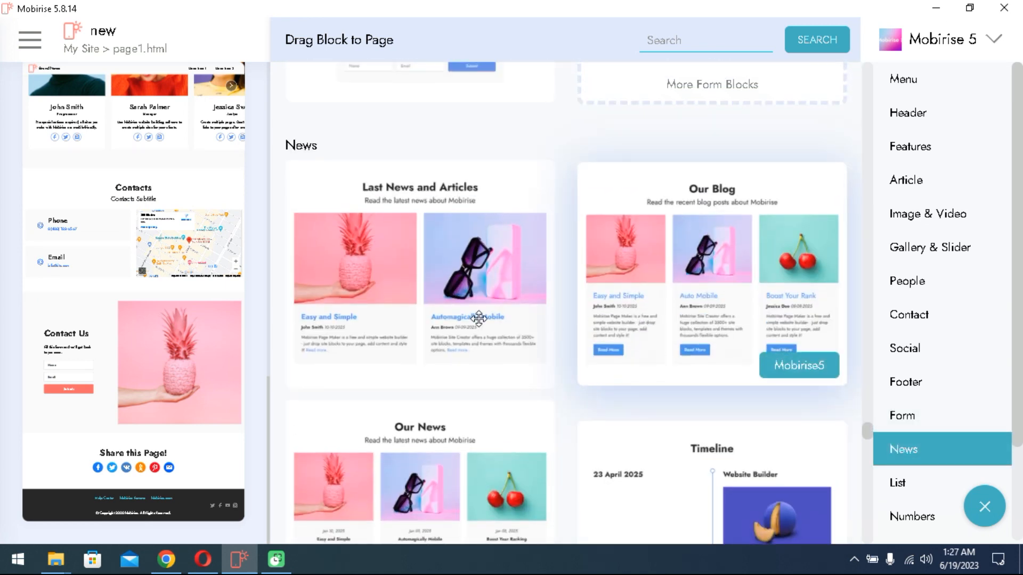
scroll(177, 303, up, 3)
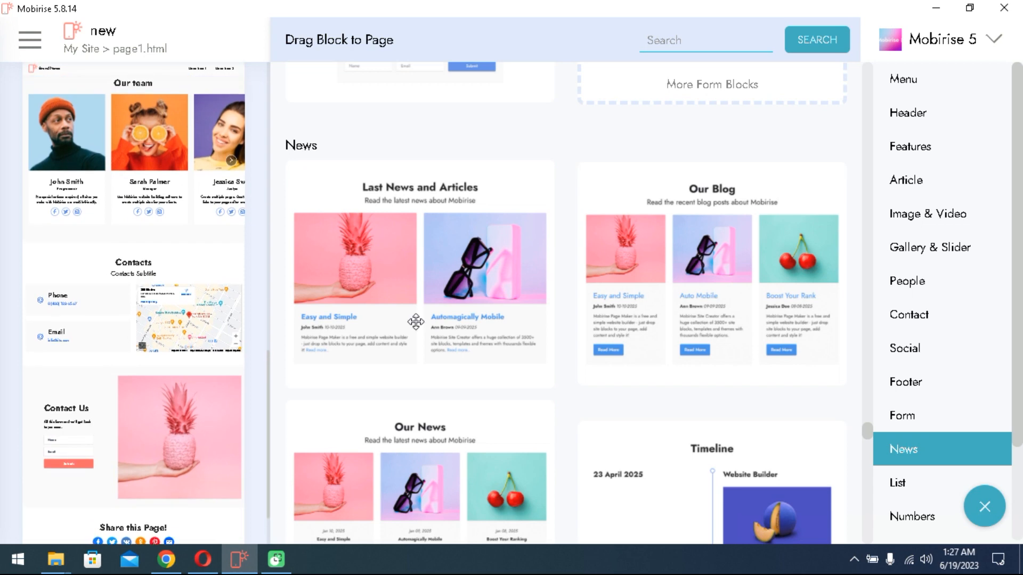
scroll(458, 316, down, 1)
drag(712, 195, 186, 234)
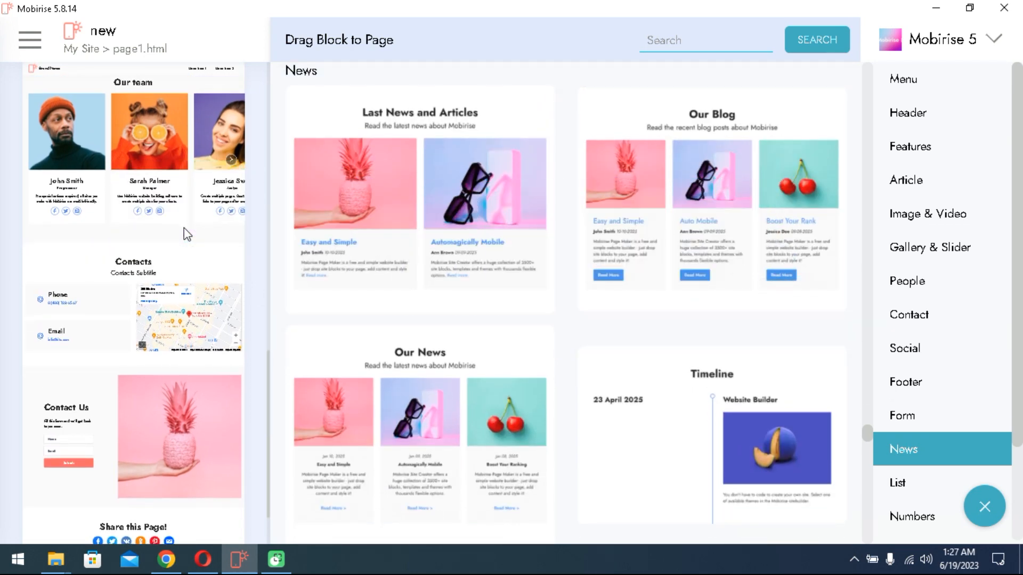
Step: Add the "Toggle FAQ" block from the List category between the "Our Blog" and Contacts blocks
scroll(538, 325, down, 4)
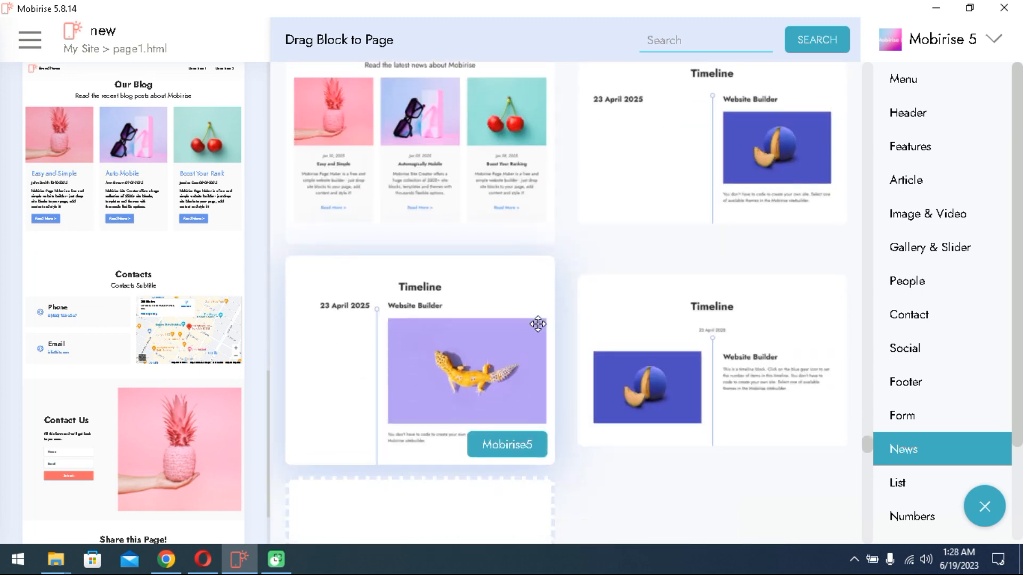
scroll(538, 324, down, 6)
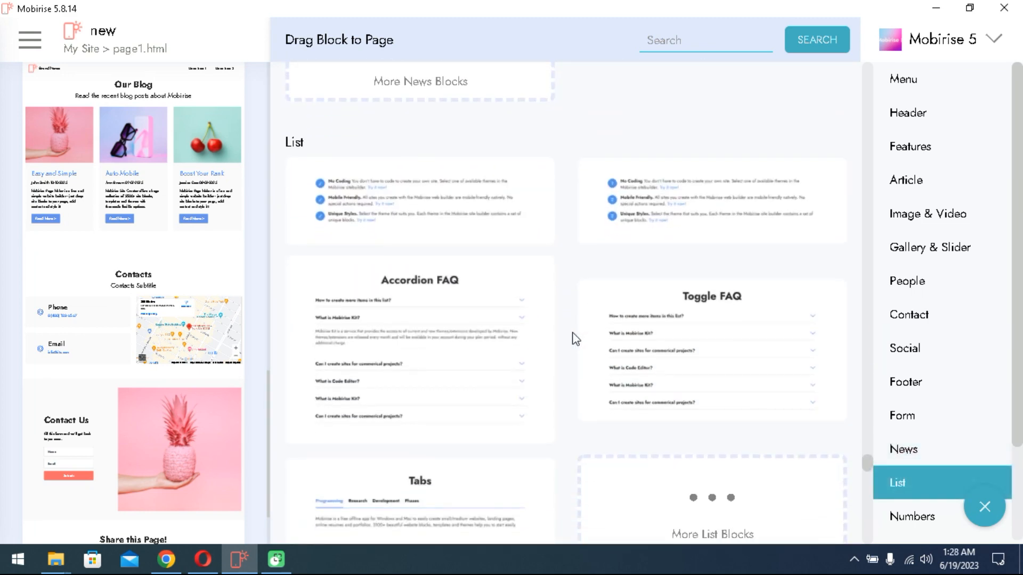
scroll(574, 338, down, 2)
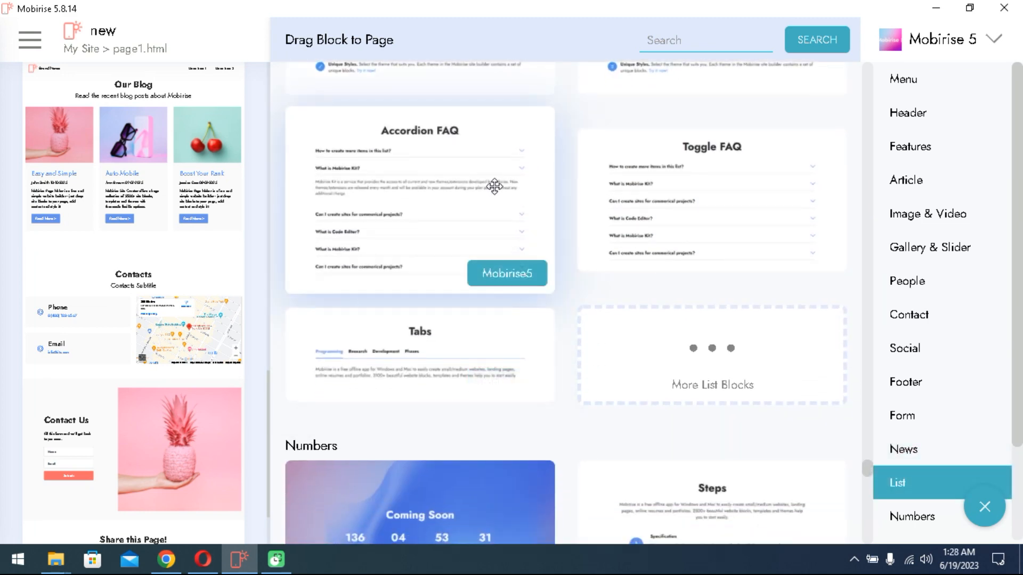
drag(613, 185, 145, 263)
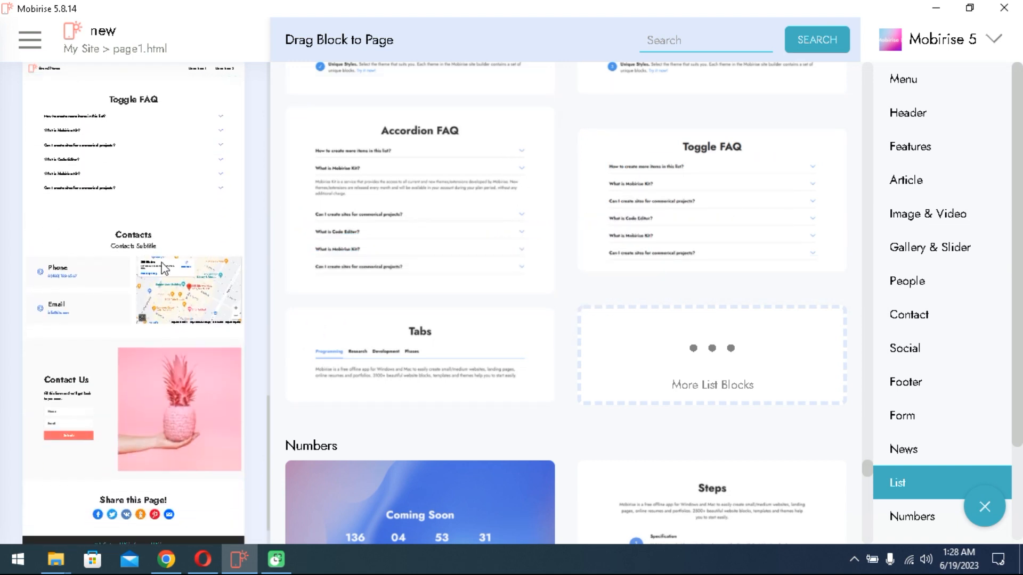
Step: Add the centred vertical "Steps" block from the Numbers category between the "Our Blog" and "Toggle FAQ" blocks, and close the block library
scroll(578, 331, down, 5)
scroll(588, 331, down, 7)
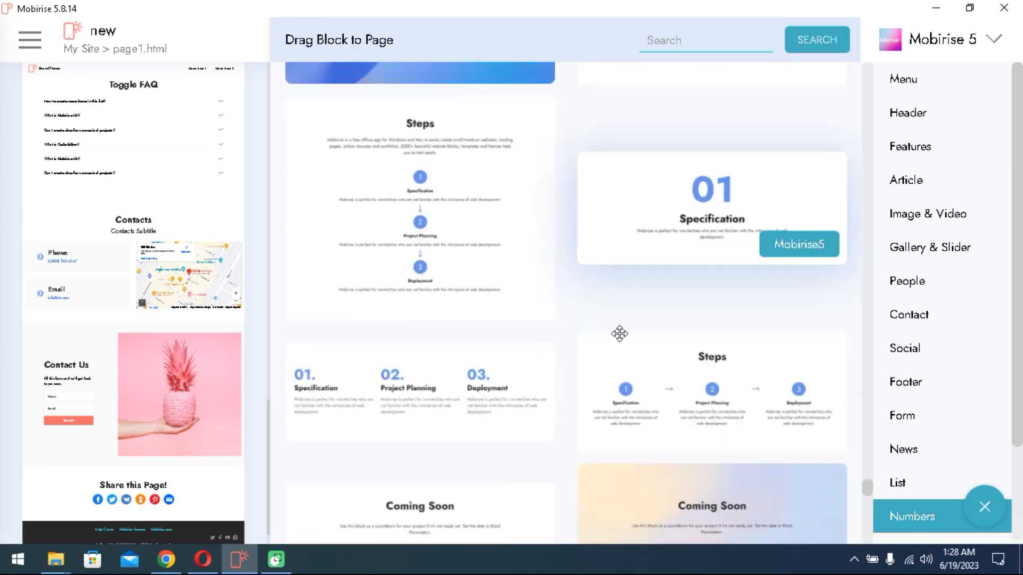
scroll(619, 334, down, 5)
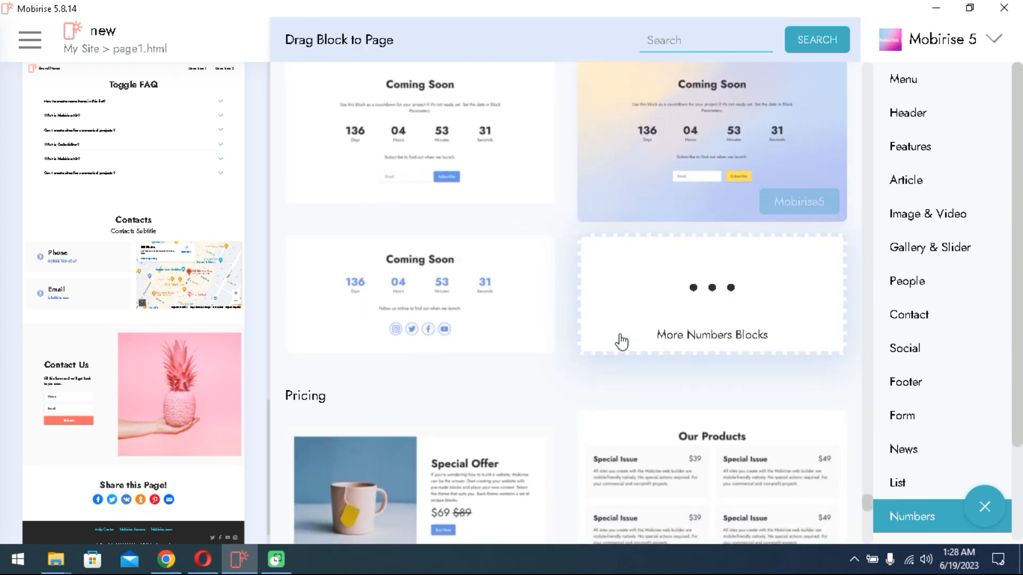
scroll(572, 334, down, 3)
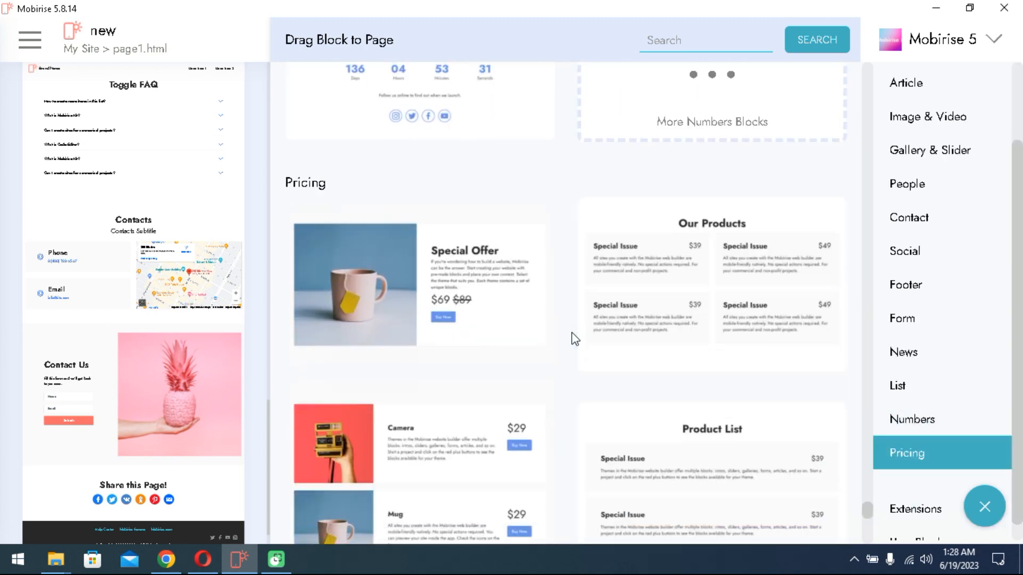
scroll(600, 336, up, 7)
scroll(602, 336, up, 4)
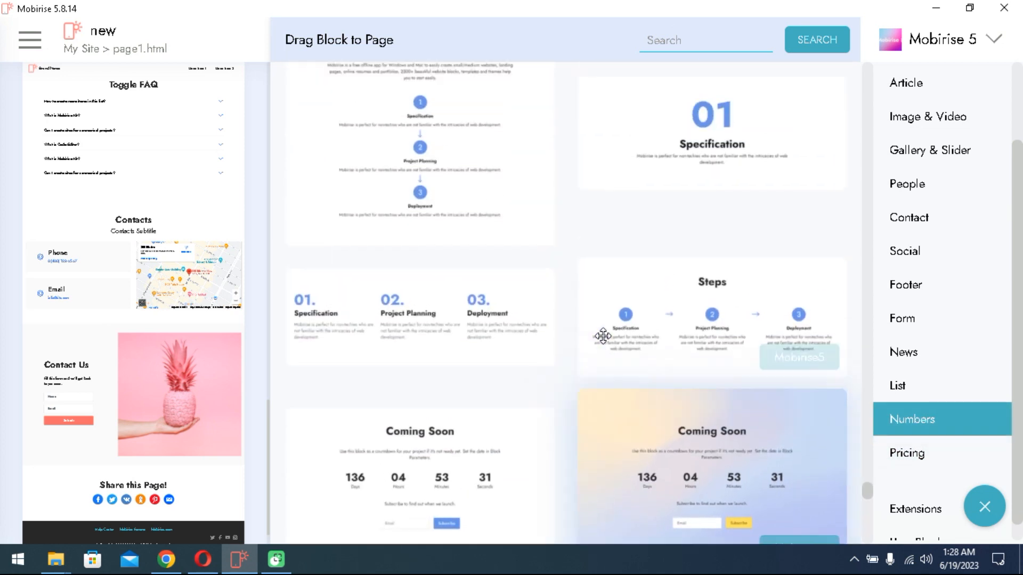
scroll(516, 302, up, 3)
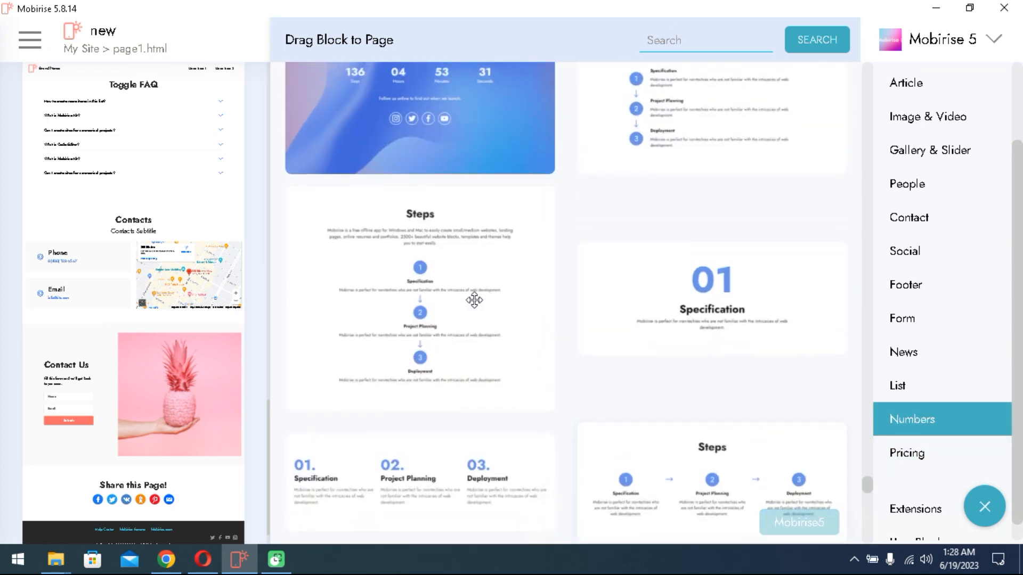
drag(495, 292, 143, 157)
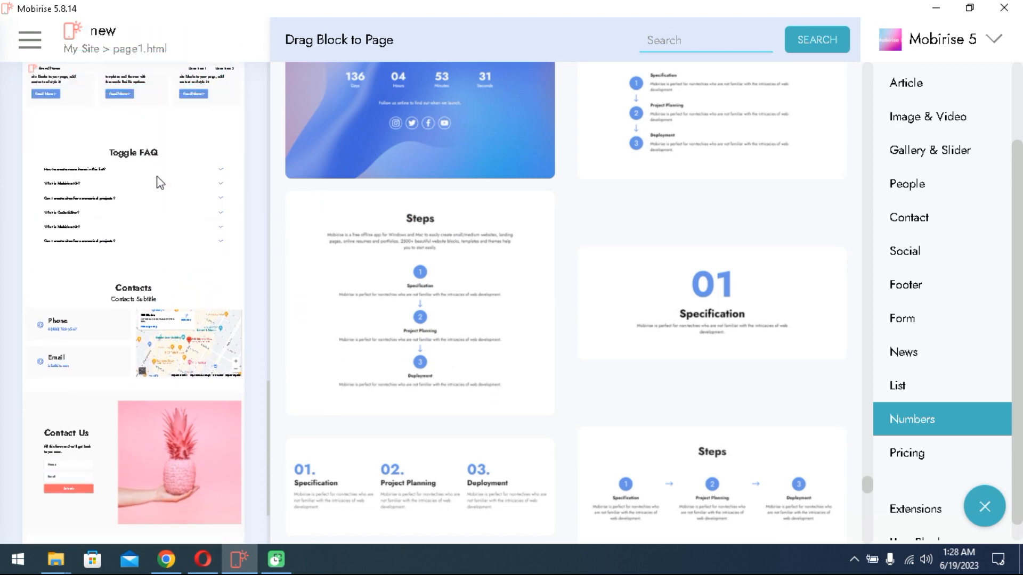
scroll(564, 335, down, 10)
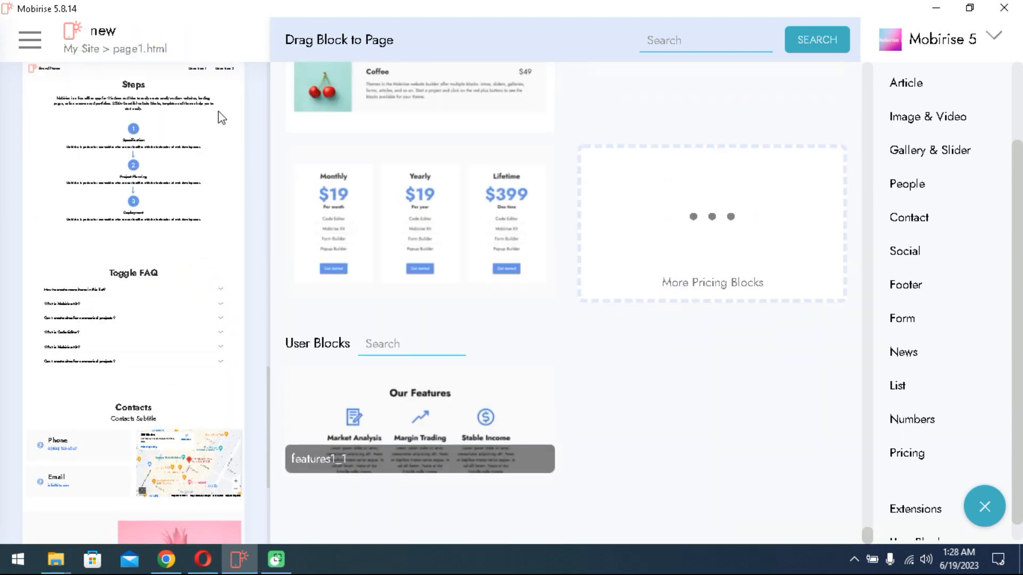
click(174, 146)
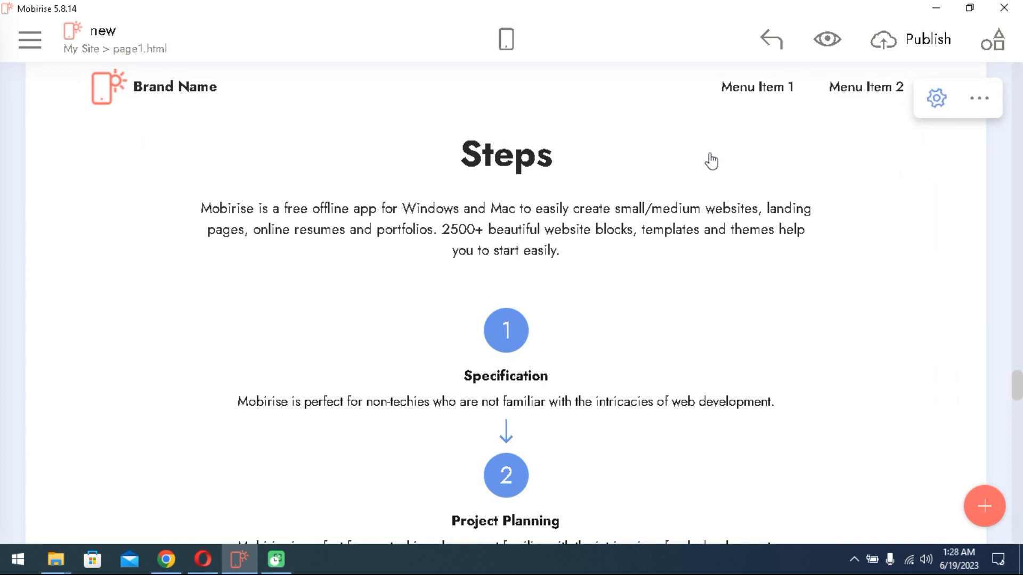
Step: Preview the page in the browser and look through its blocks from the header down to the footer
click(833, 40)
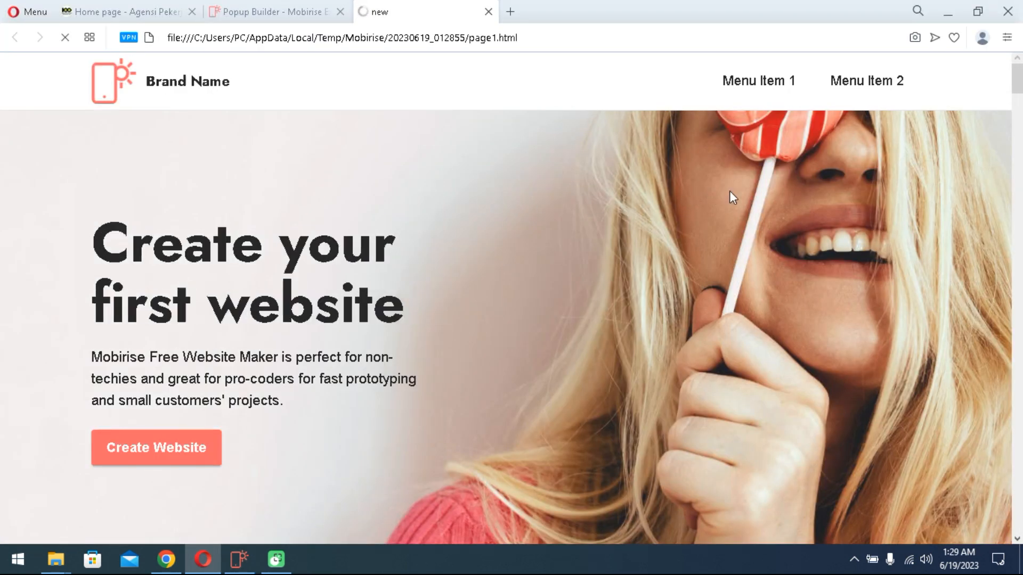
scroll(719, 203, down, 10)
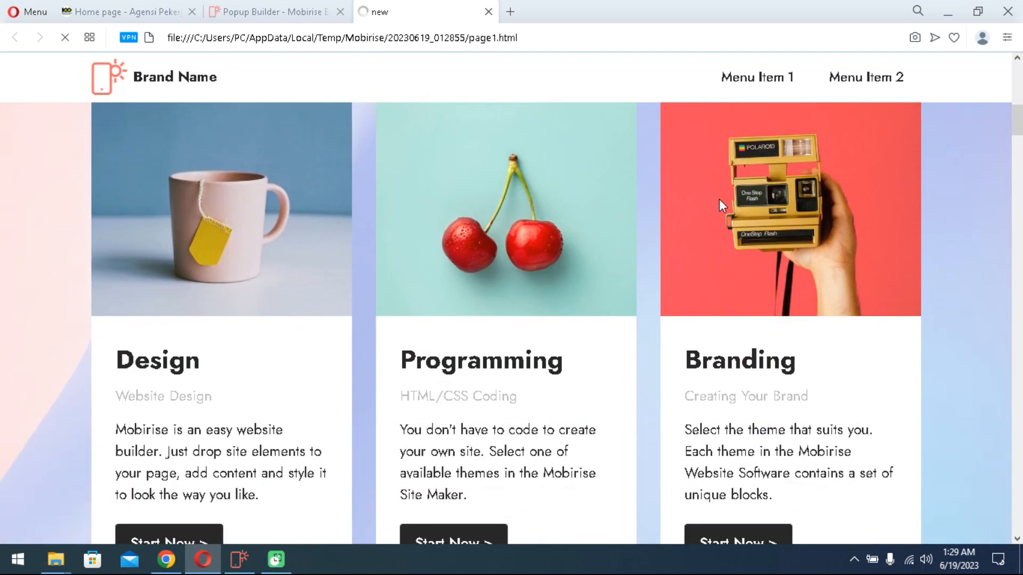
scroll(719, 201, down, 20)
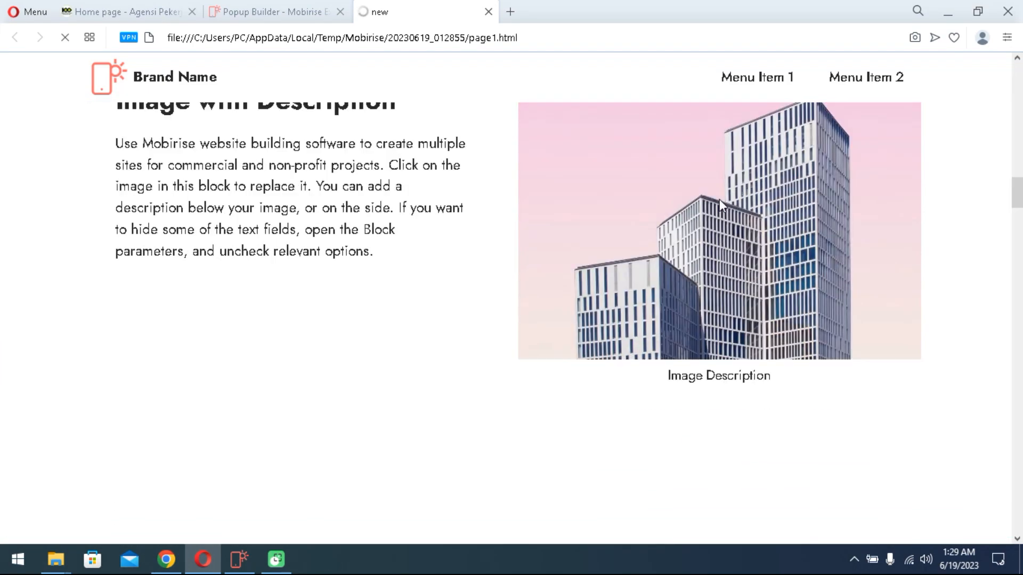
scroll(719, 202, down, 20)
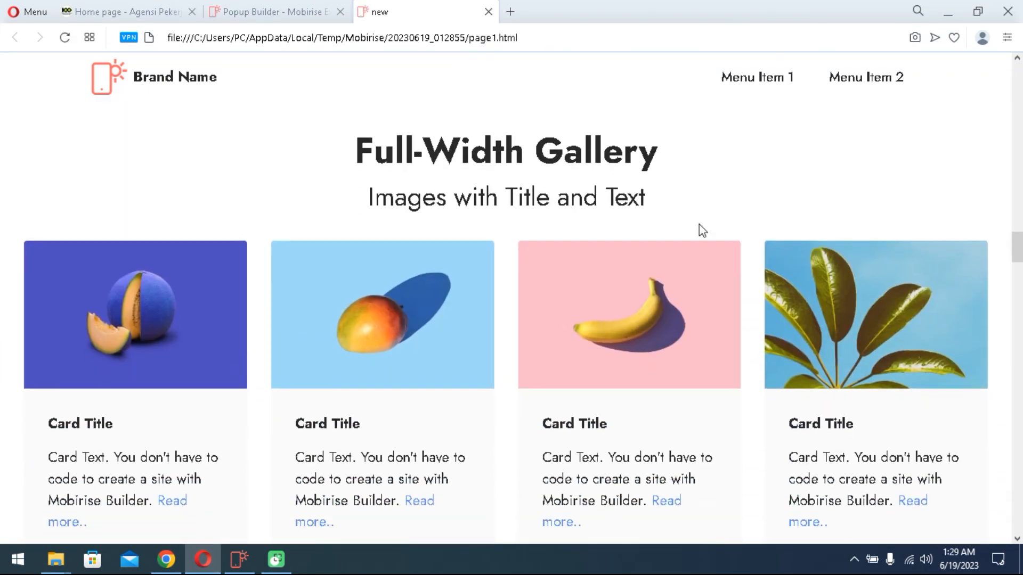
scroll(702, 230, down, 20)
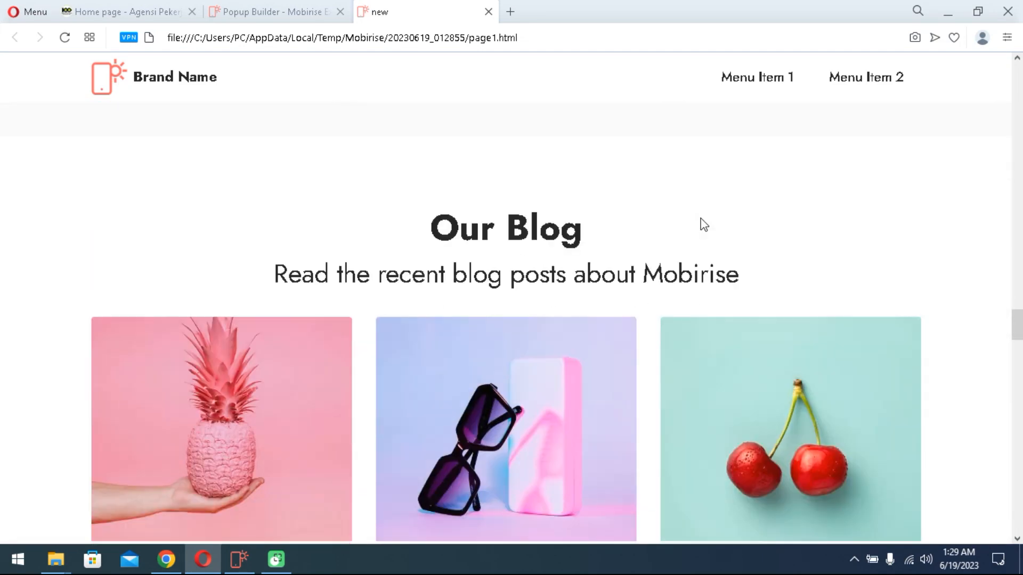
scroll(702, 225, down, 15)
scroll(702, 224, down, 15)
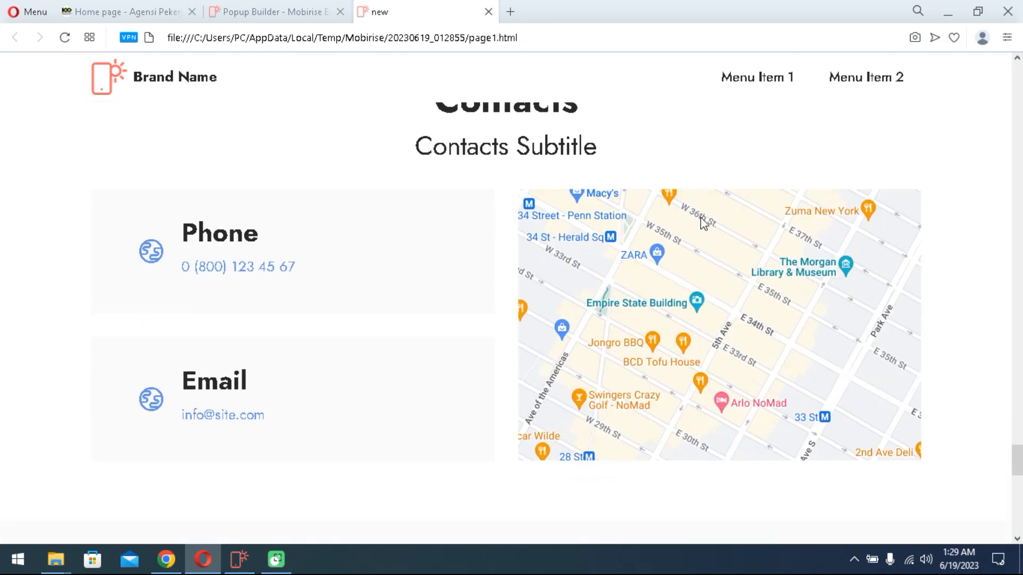
scroll(701, 225, down, 15)
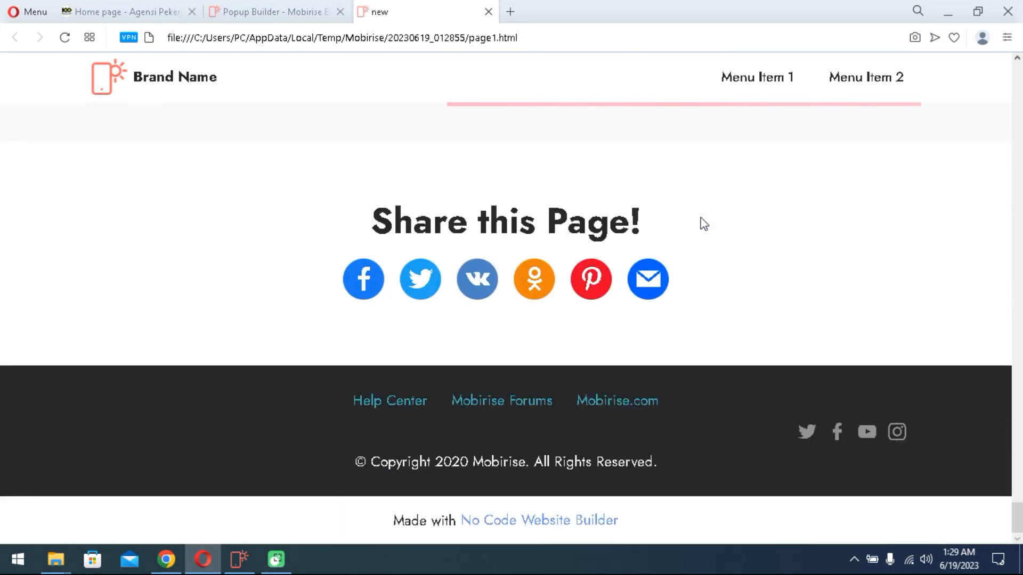
Step: Switch back to Mobirise and add three more items to the header menu by duplicating "Menu Item 1"
click(239, 558)
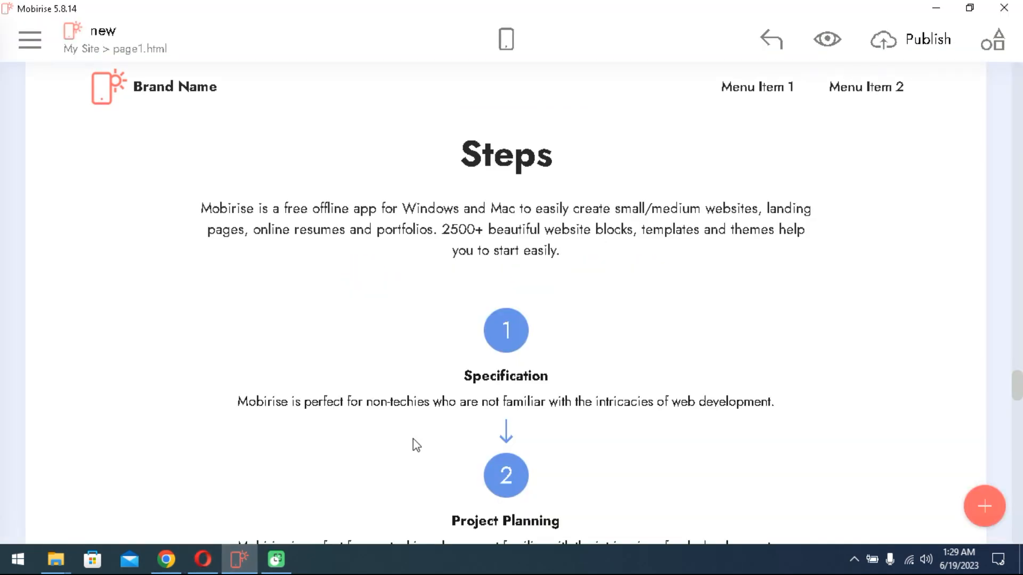
scroll(676, 269, up, 15)
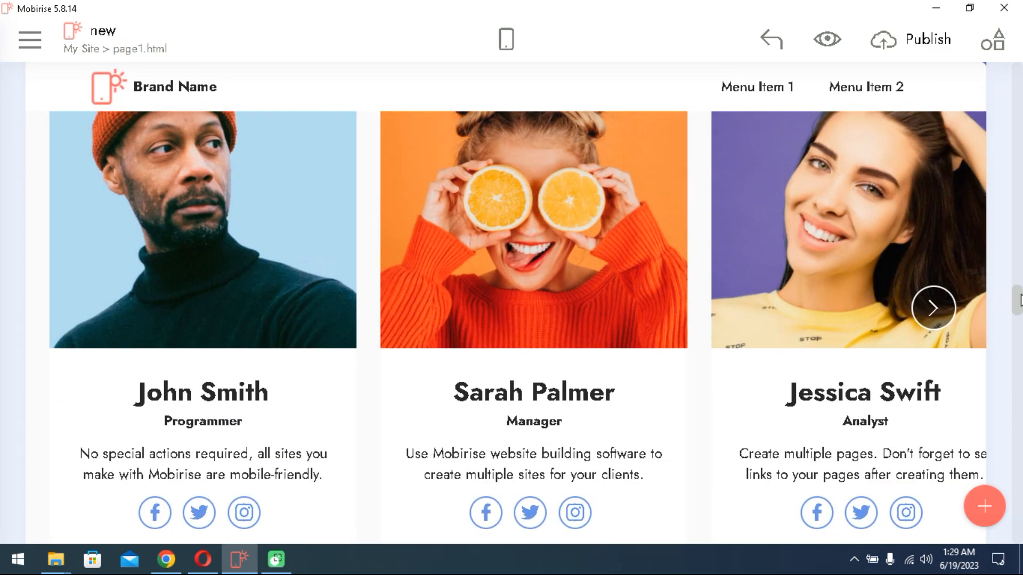
drag(1019, 300, 1021, 65)
click(757, 117)
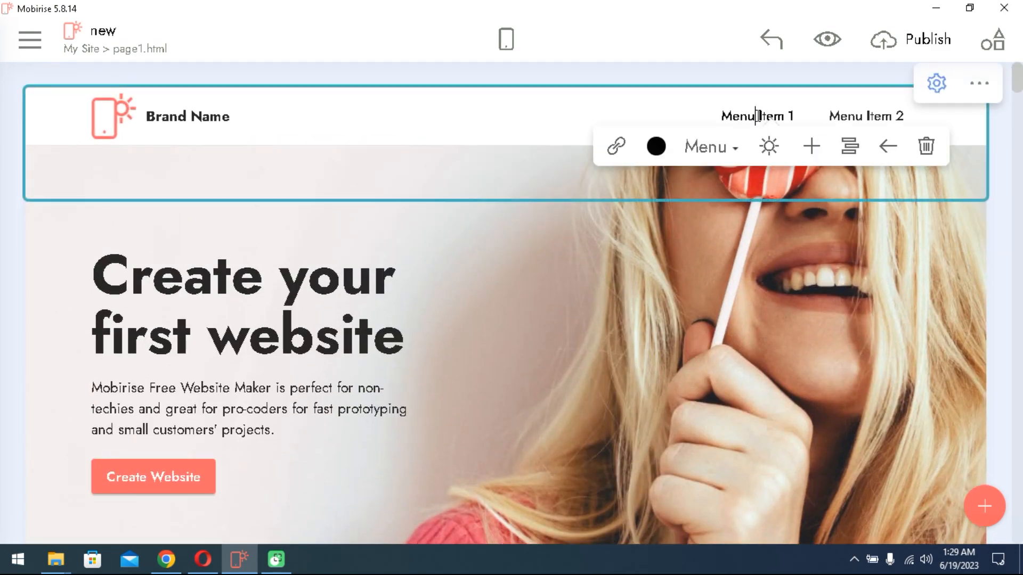
click(822, 150)
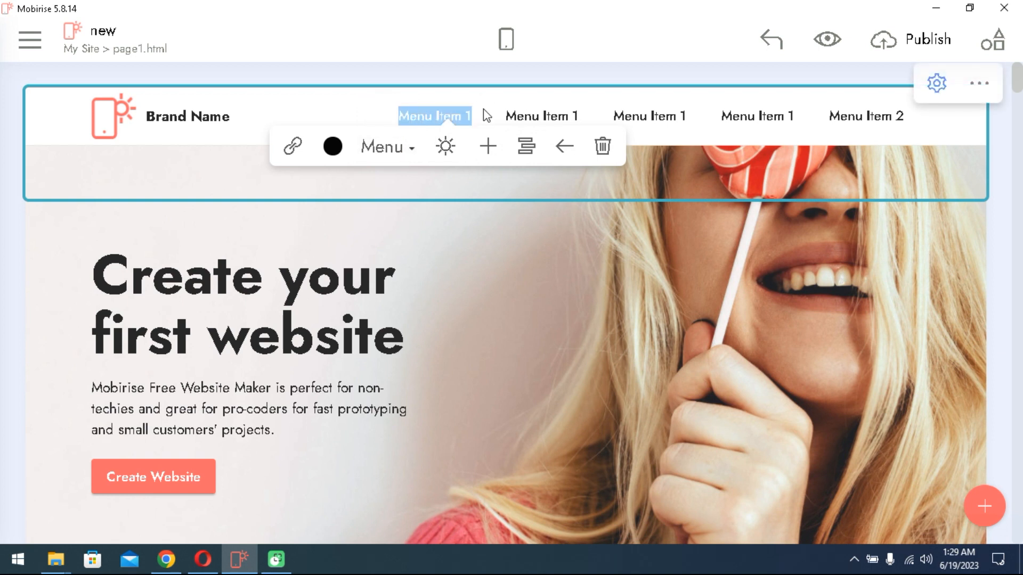
Step: Rename the first header menu item "Home" and the second one "Our Services"
text(H)
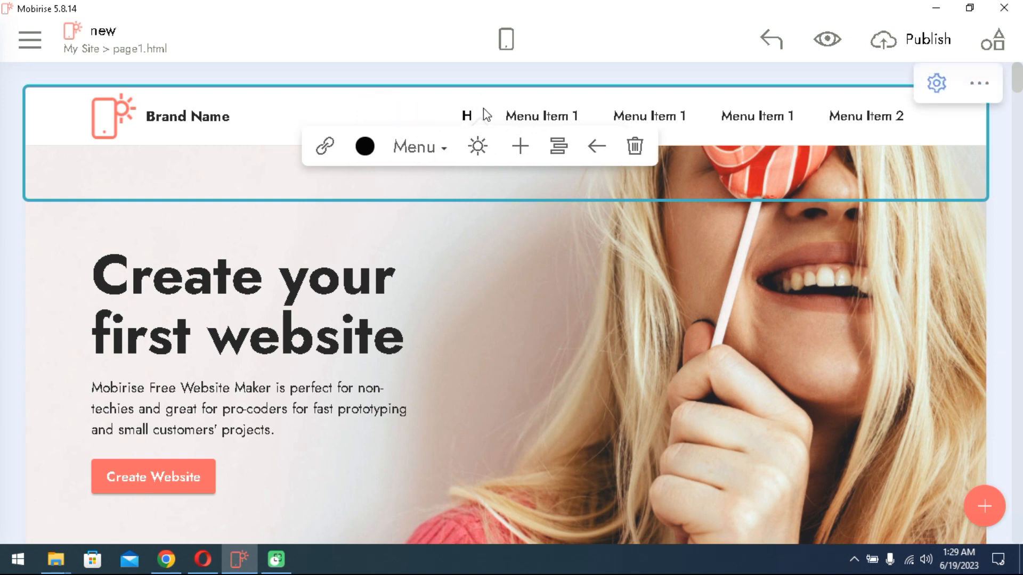
text(ome)
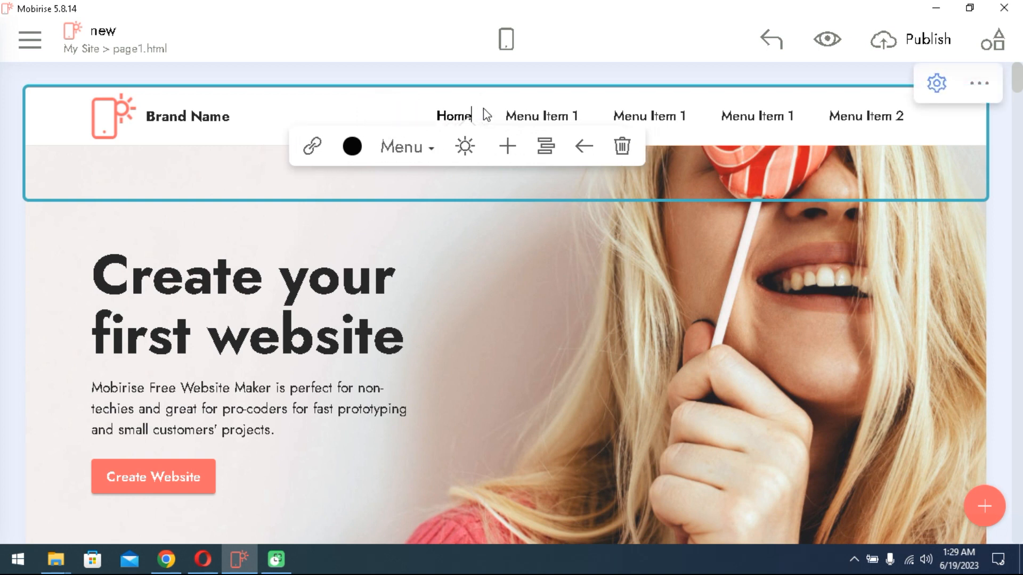
click(517, 112)
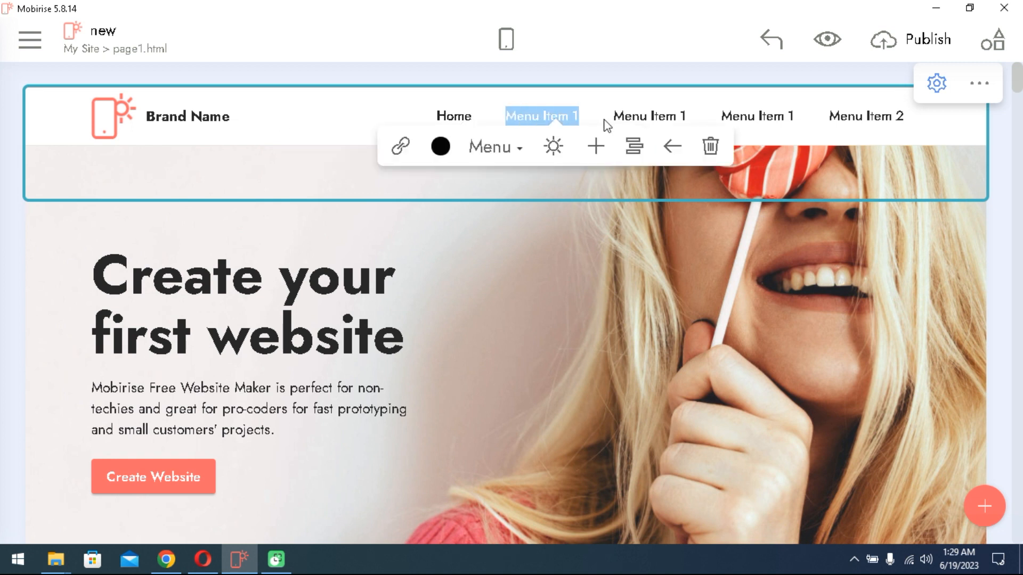
text(Our)
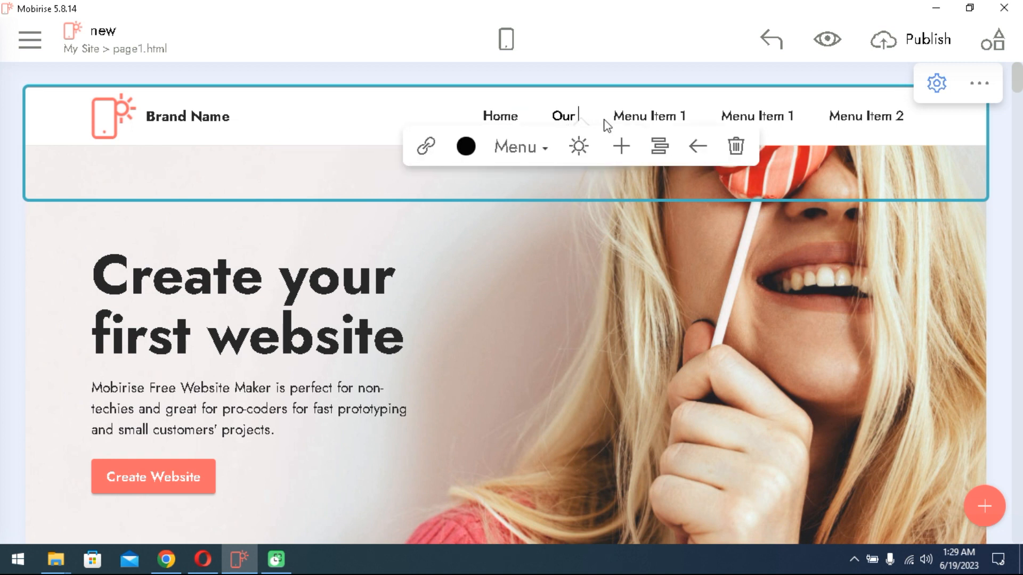
text( Services)
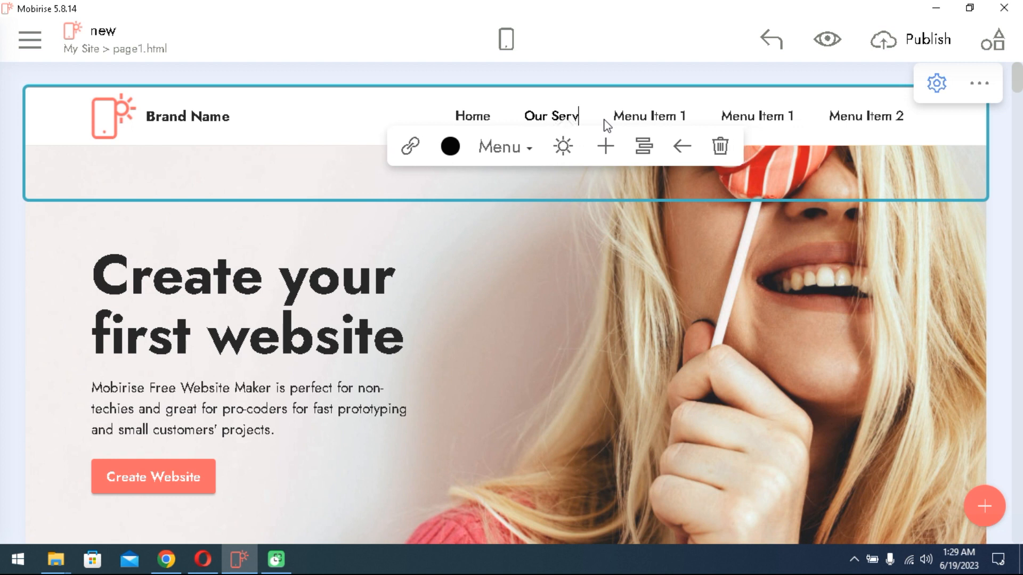
Step: Rename the third header menu item "Contact us"
click(639, 115)
drag(624, 113, 669, 113)
triple_click(674, 115)
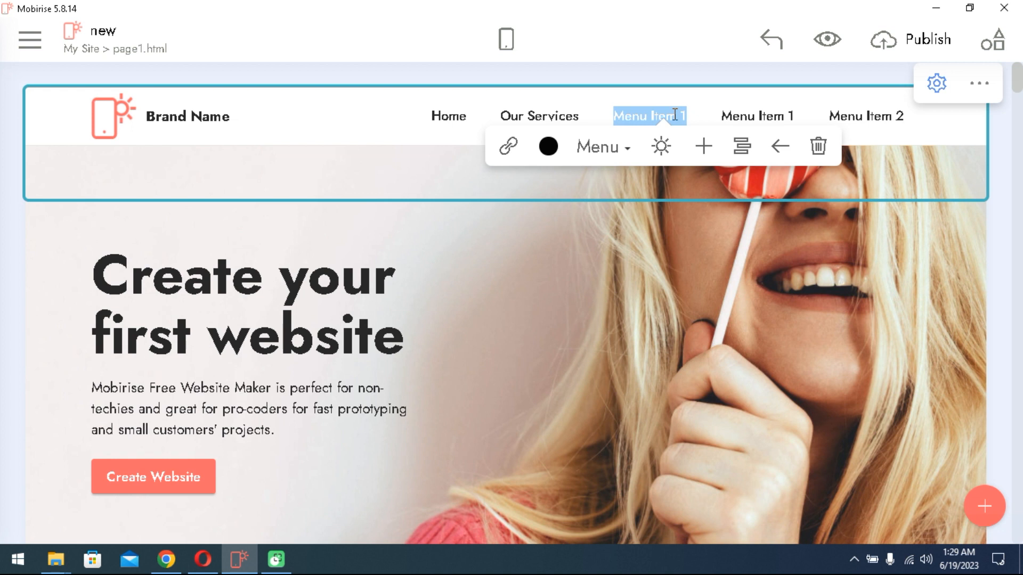
text(Contact Us)
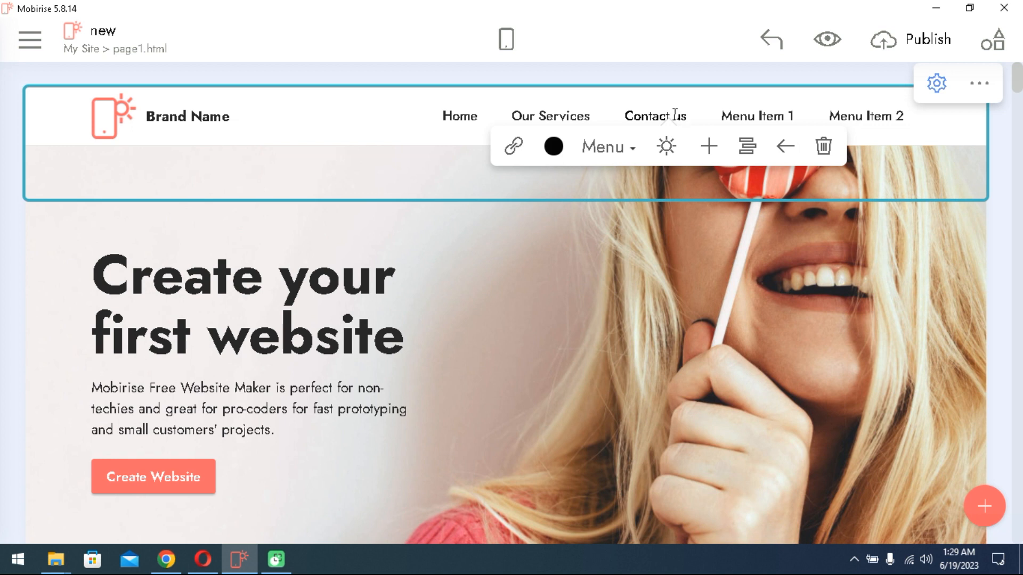
Step: Rename the fourth header menu item "Blog"
click(724, 115)
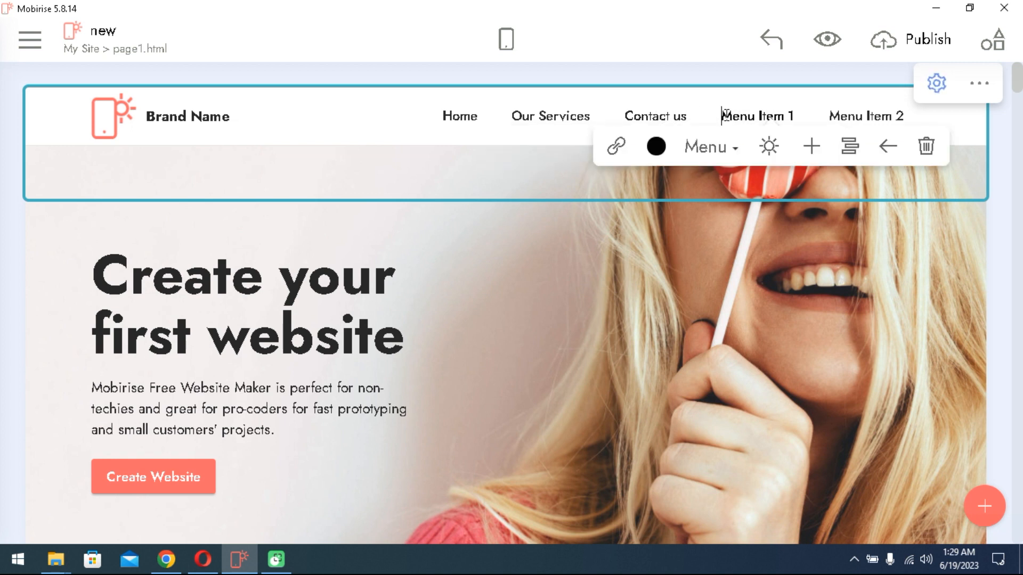
triple_click(738, 114)
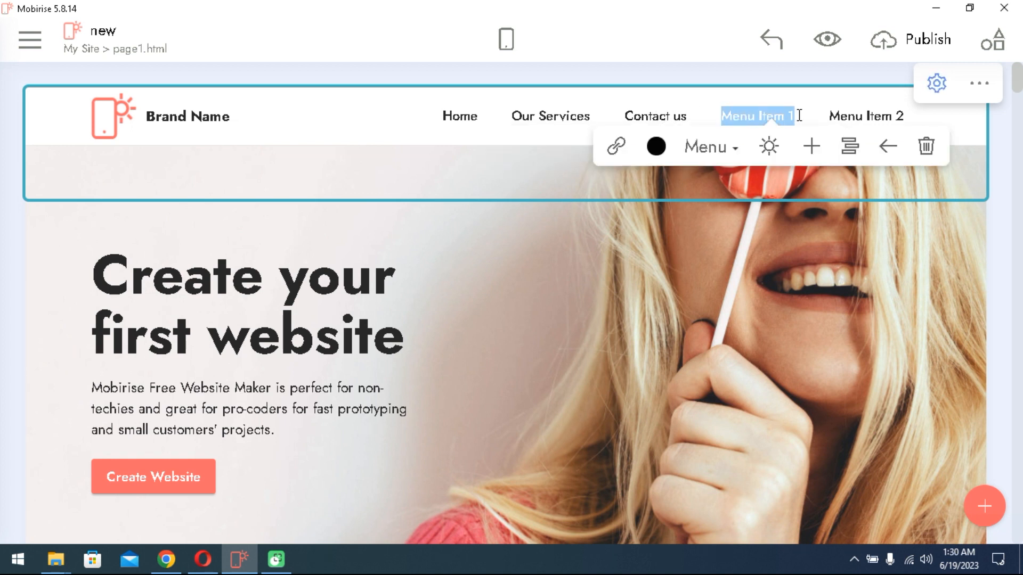
text(blo)
key(BackSpace)
key(BackSpace)
key(BackSpace)
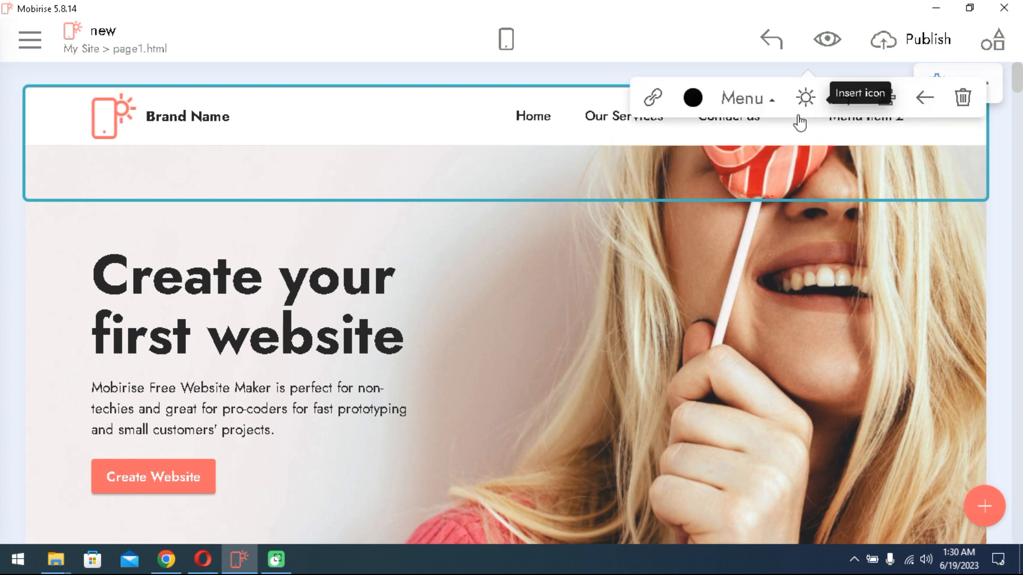
text(Blog)
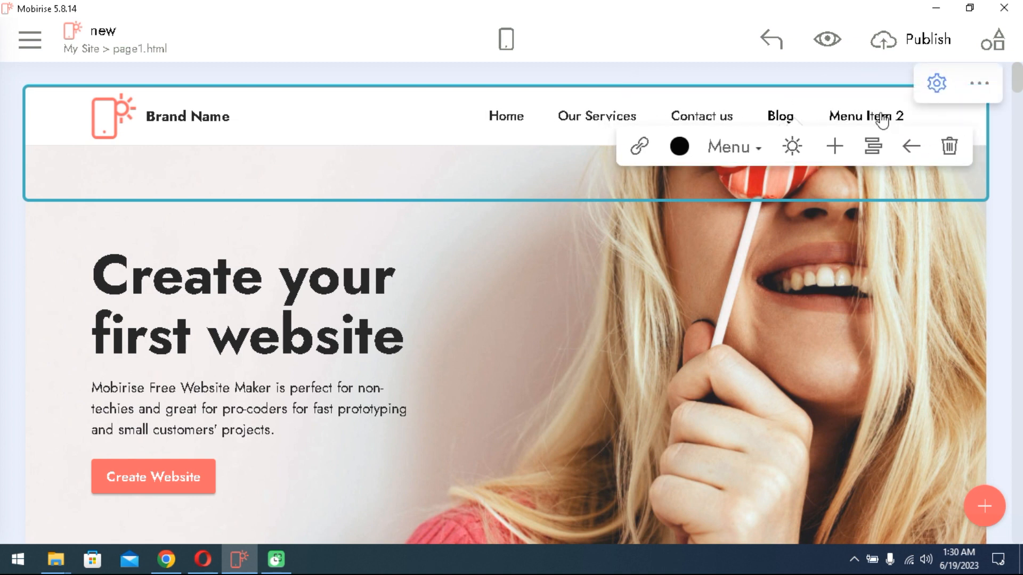
Step: Rename the last header menu item, "Menu Item 2", to "Information"
click(834, 114)
drag(841, 114, 914, 121)
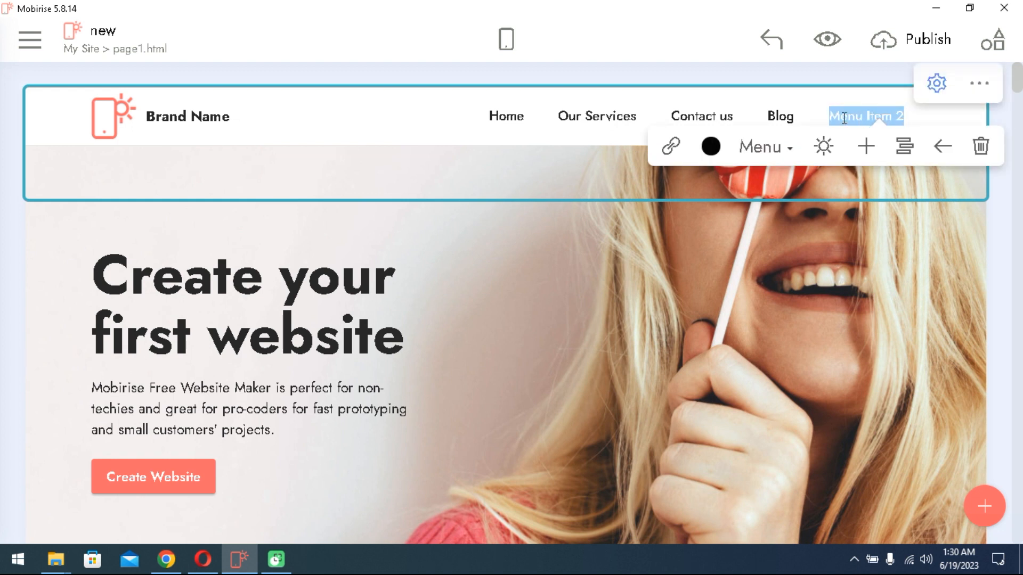
text(Infor)
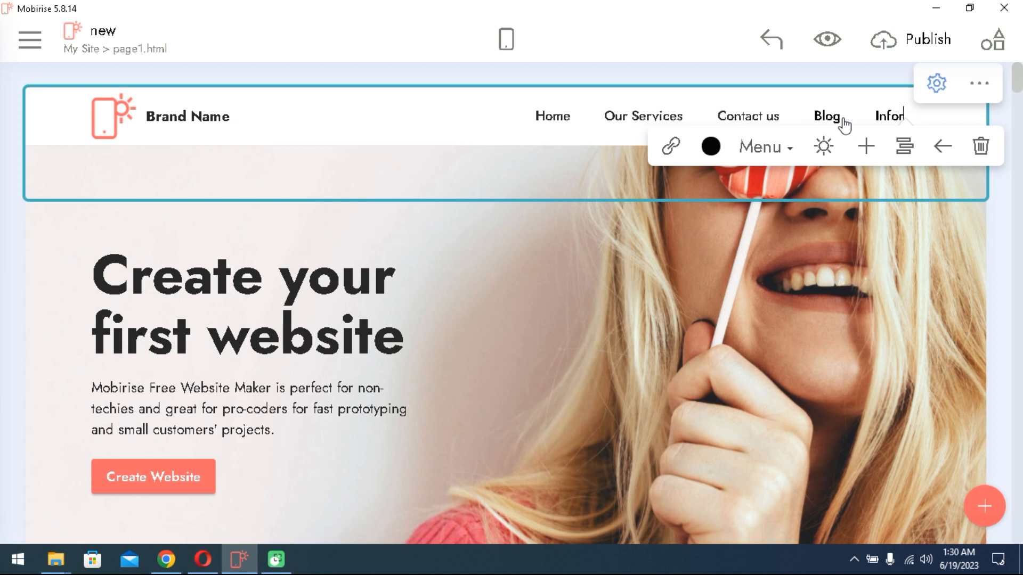
text(mation)
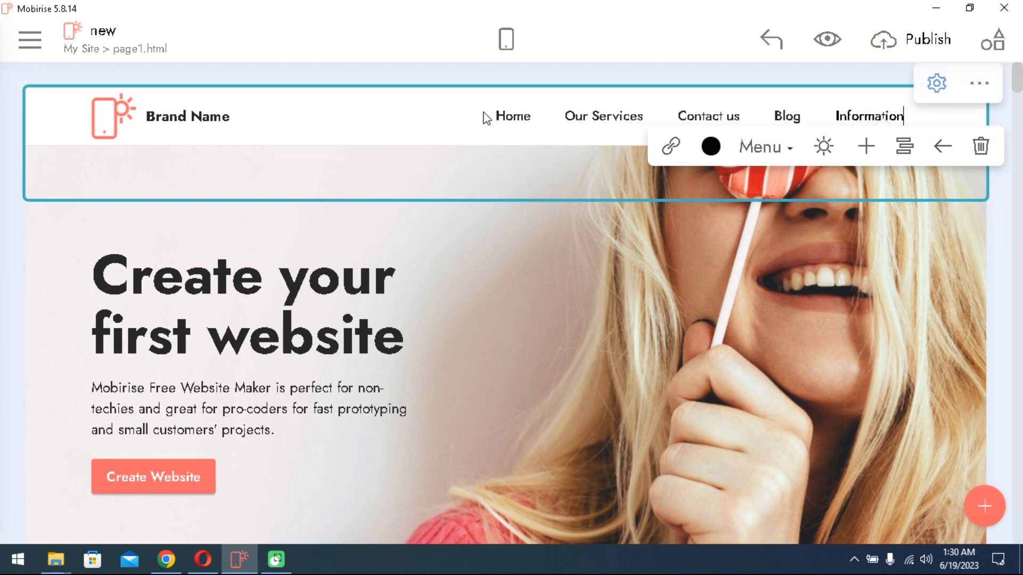
click(435, 114)
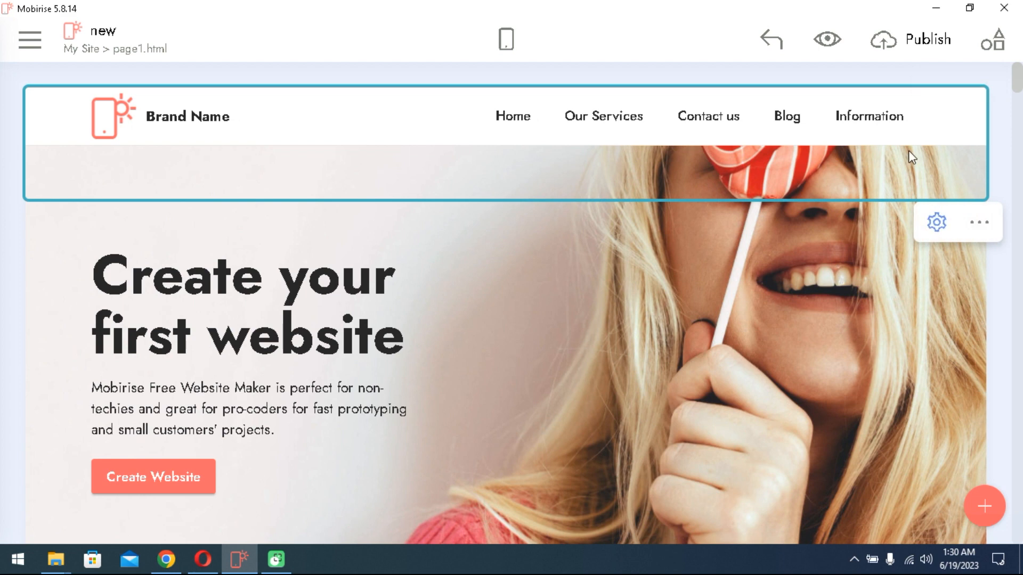
Step: Replace the header's default logo with the pink and blue "W" logo image from the computer
click(149, 111)
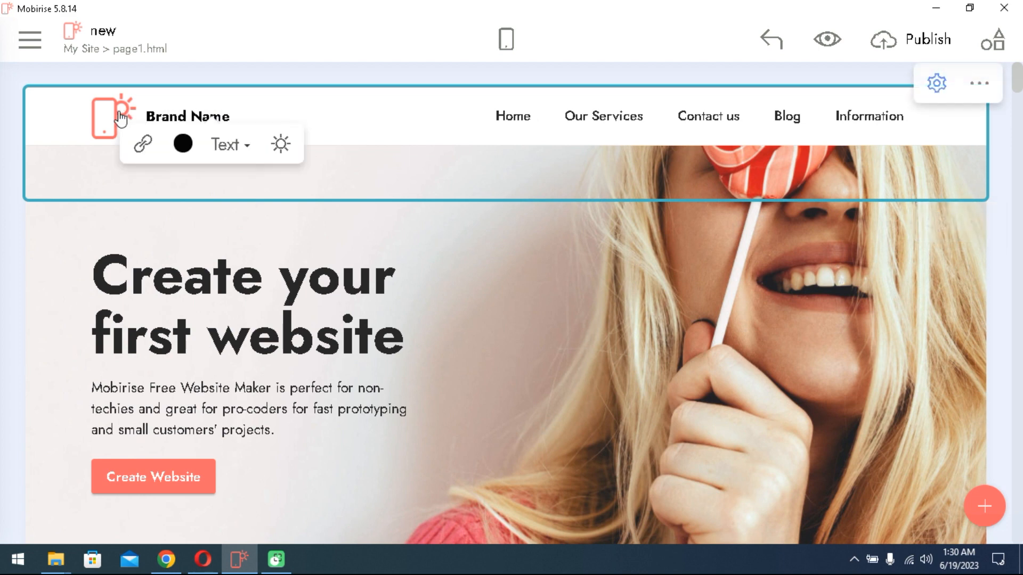
click(121, 118)
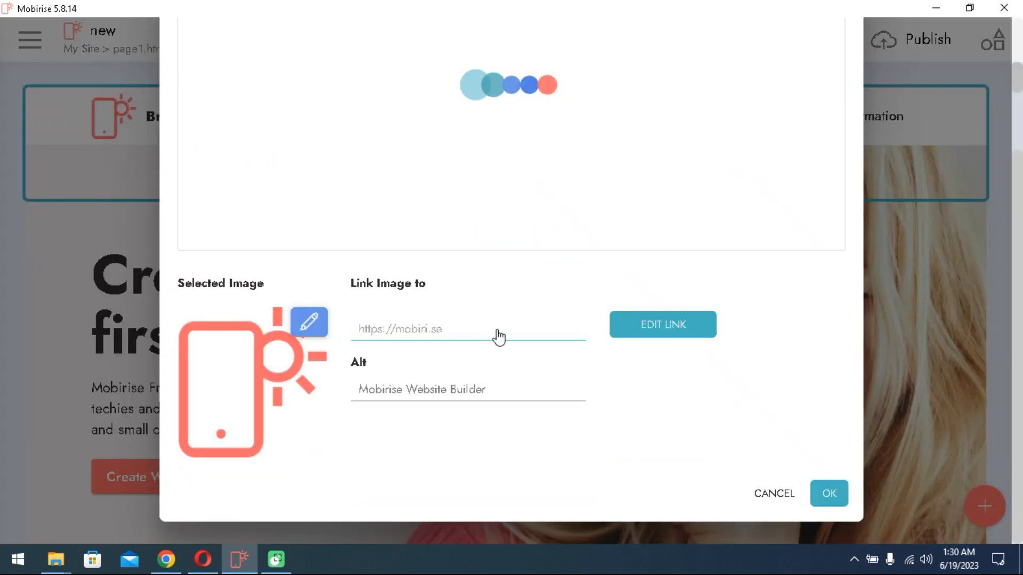
scroll(511, 330, up, 3)
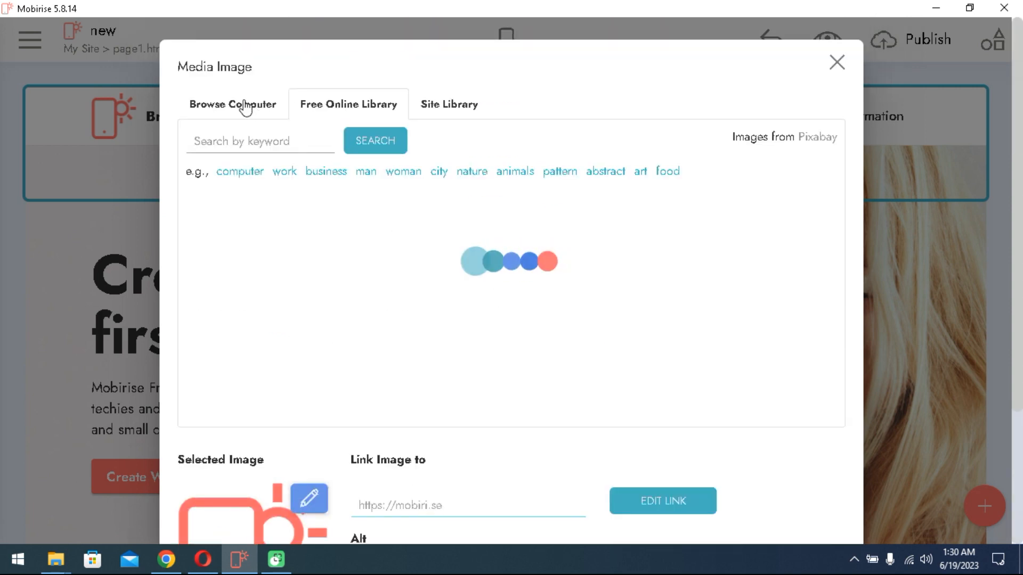
click(245, 109)
click(507, 336)
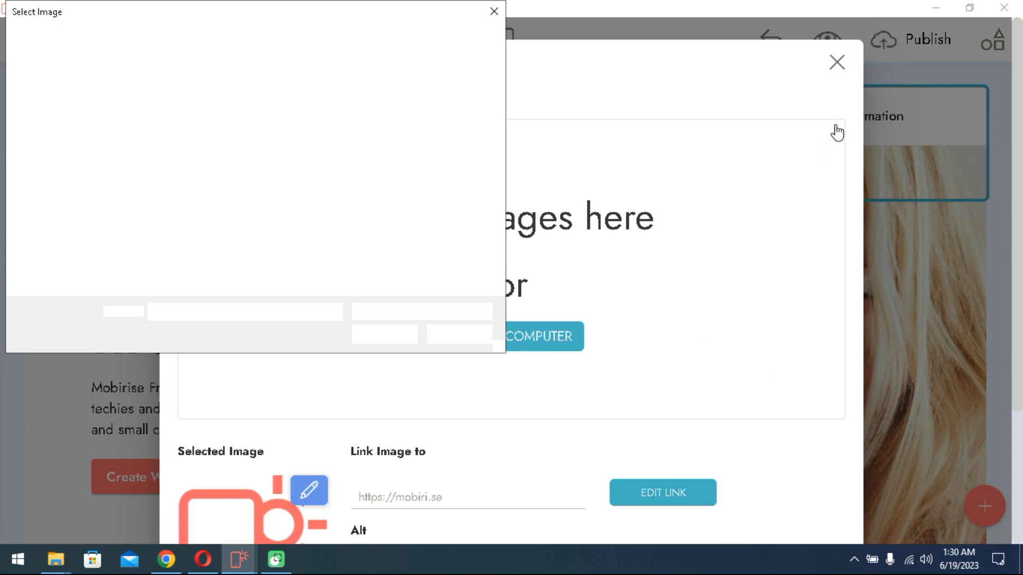
click(167, 219)
click(391, 337)
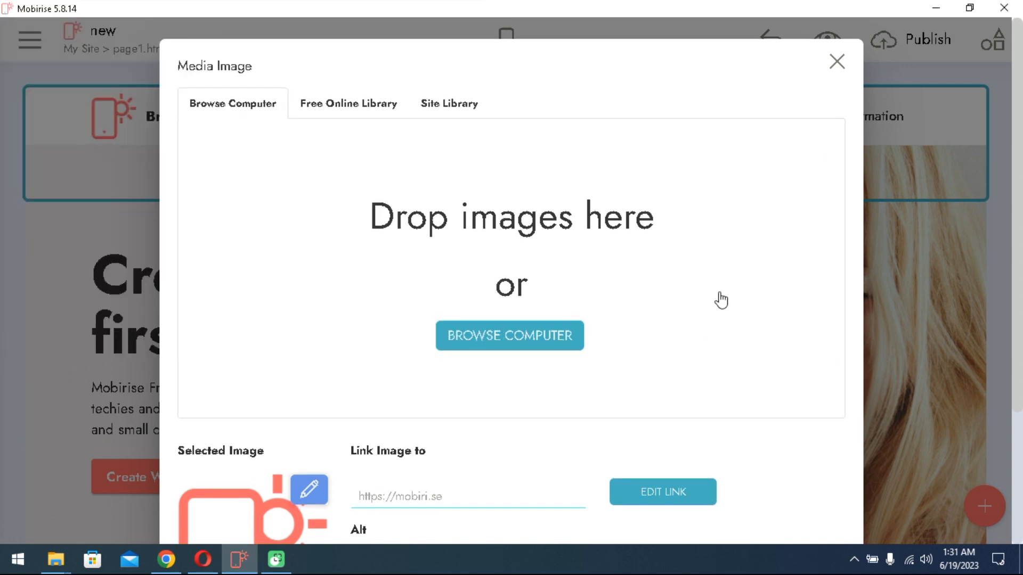
scroll(666, 266, down, 3)
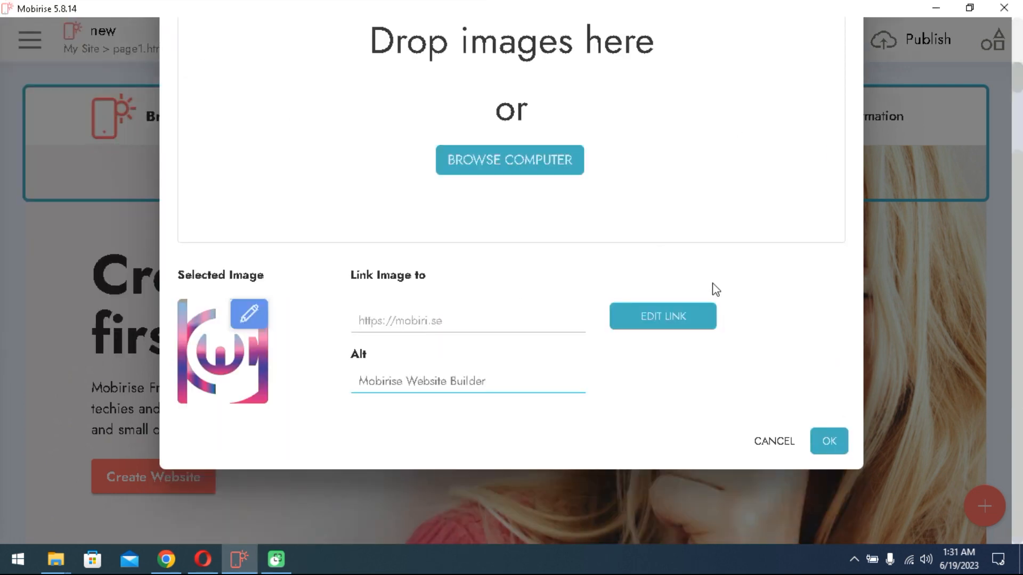
click(831, 442)
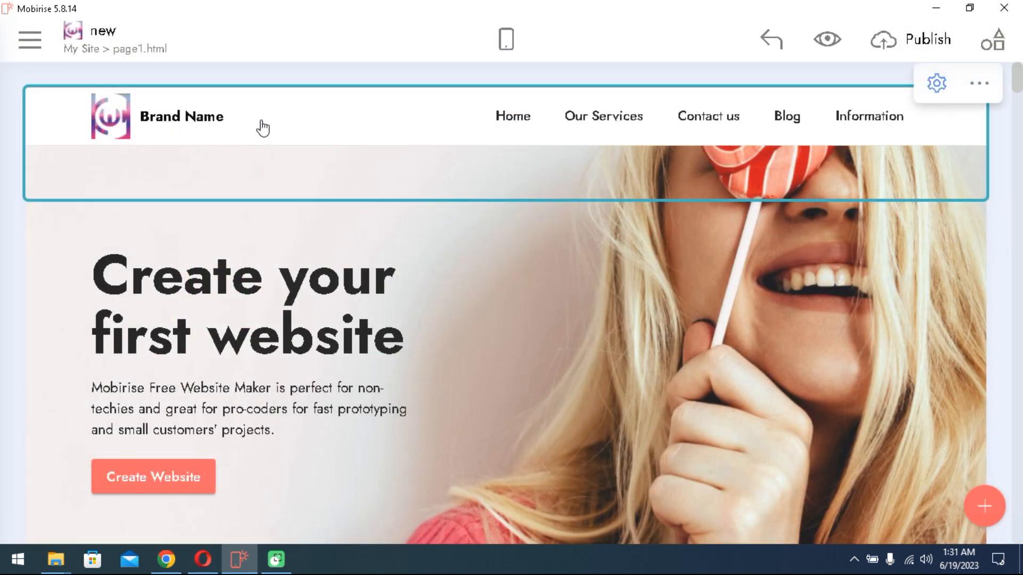
Step: Change the brand name next to the header logo to "KWE"
click(151, 112)
drag(141, 113, 256, 121)
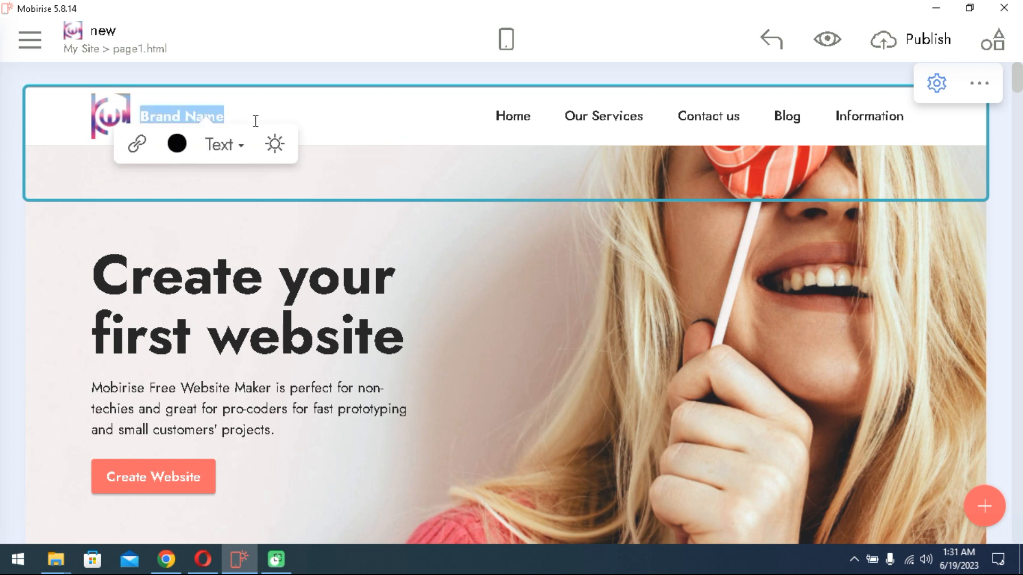
text(KWE)
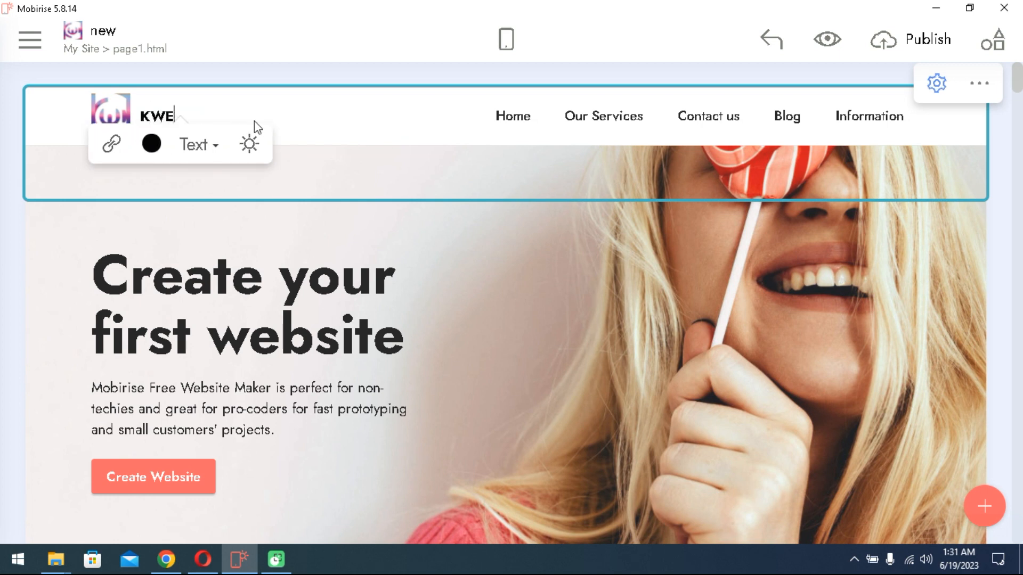
click(334, 144)
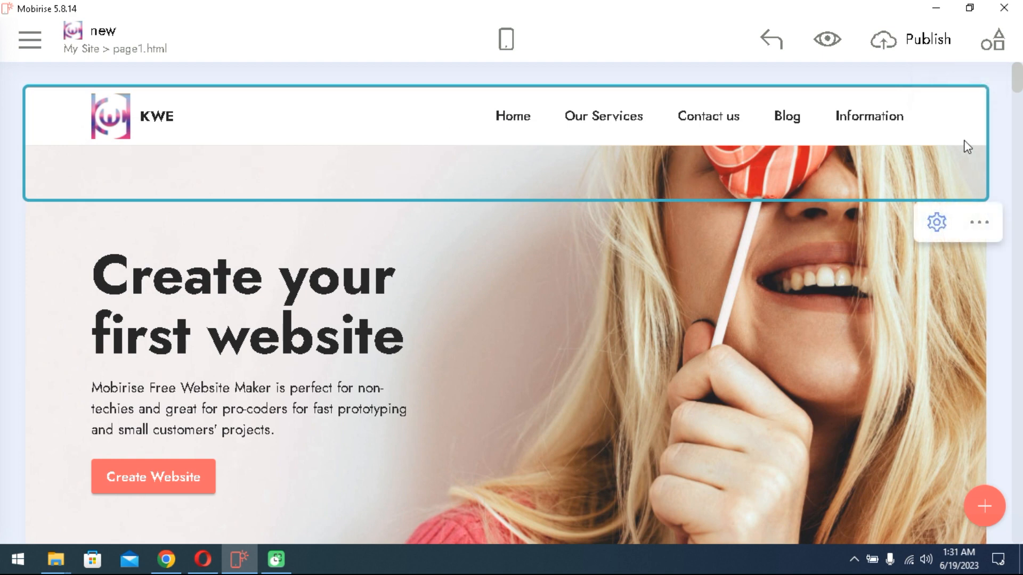
Step: Make the header full width and moderately enlarge its logo, keeping the logo shown
click(936, 82)
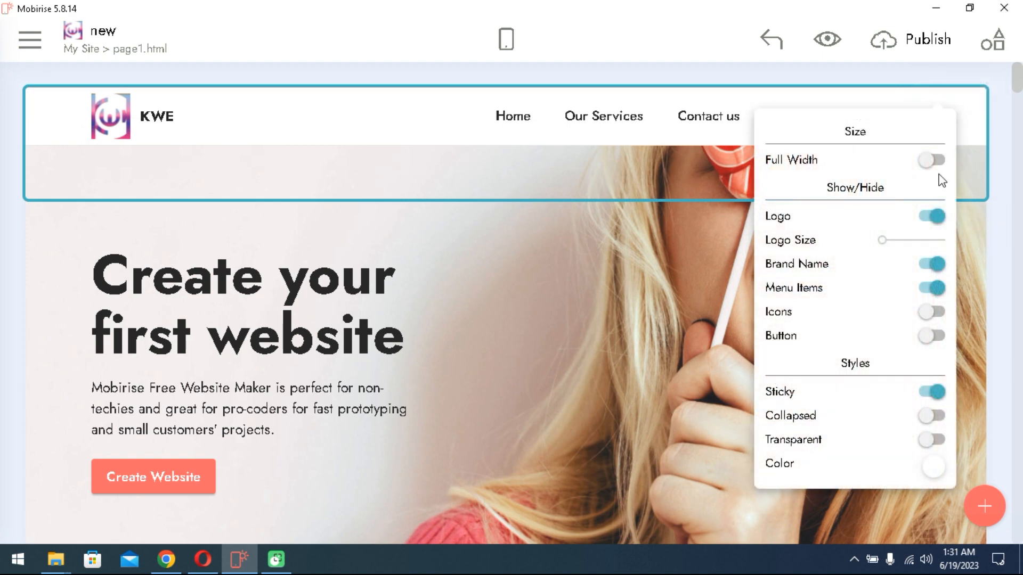
click(933, 161)
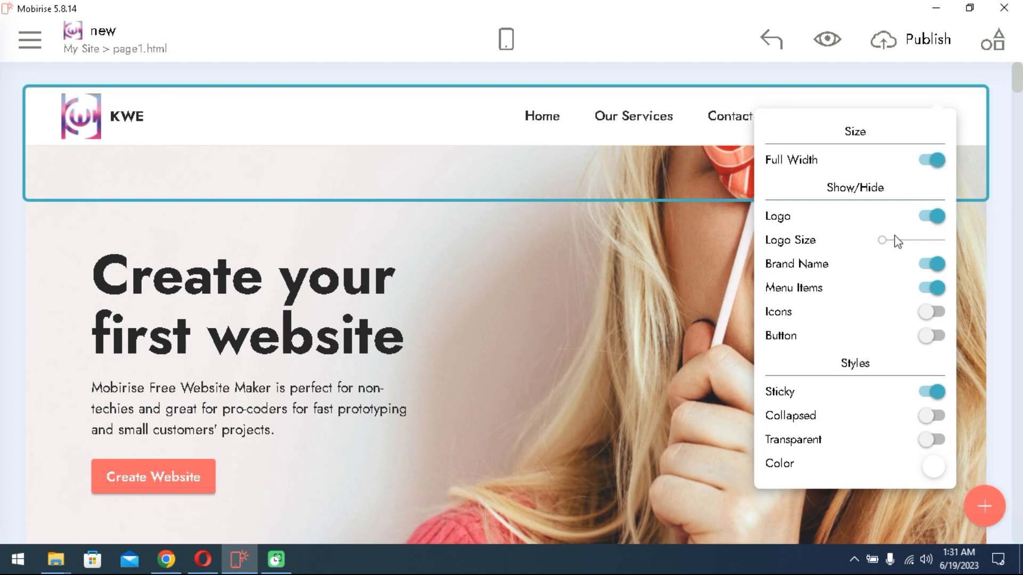
click(932, 216)
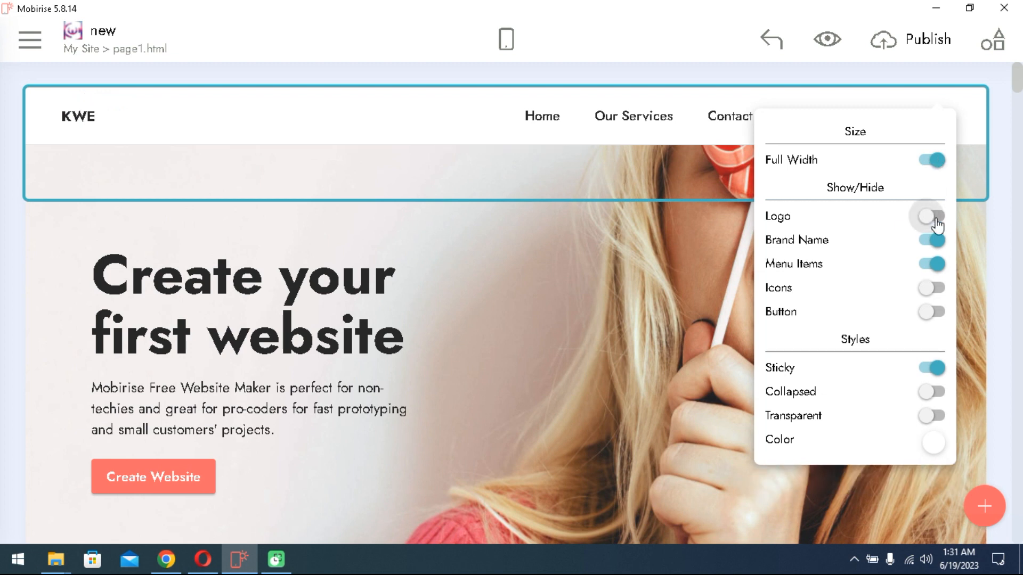
click(933, 220)
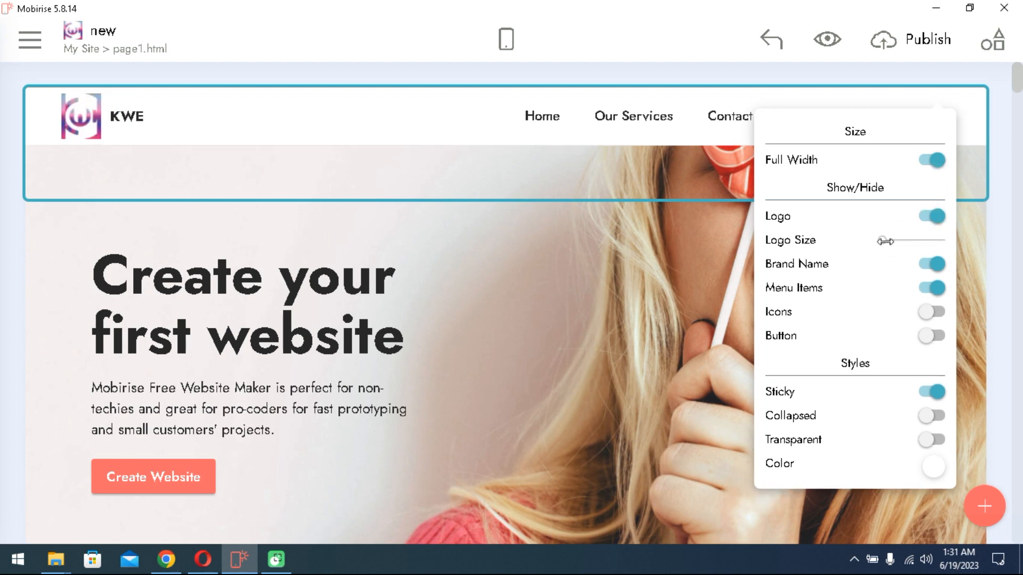
mouse_move(882, 240)
mouse_down()
mouse_move(931, 245)
mouse_move(899, 241)
mouse_up()
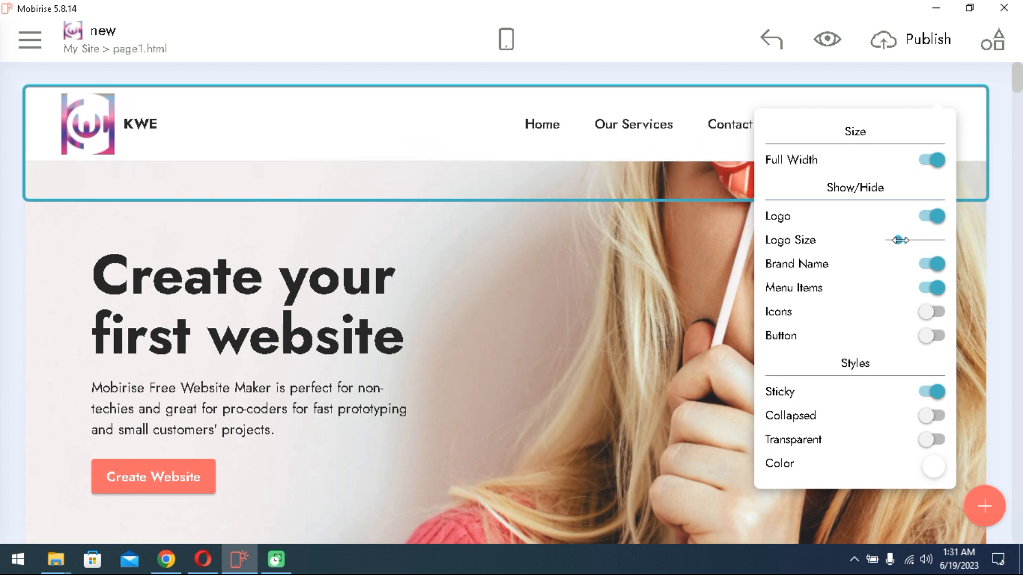
Step: Try out the header's icons and sticky options, leaving icons off and sticky on
click(938, 318)
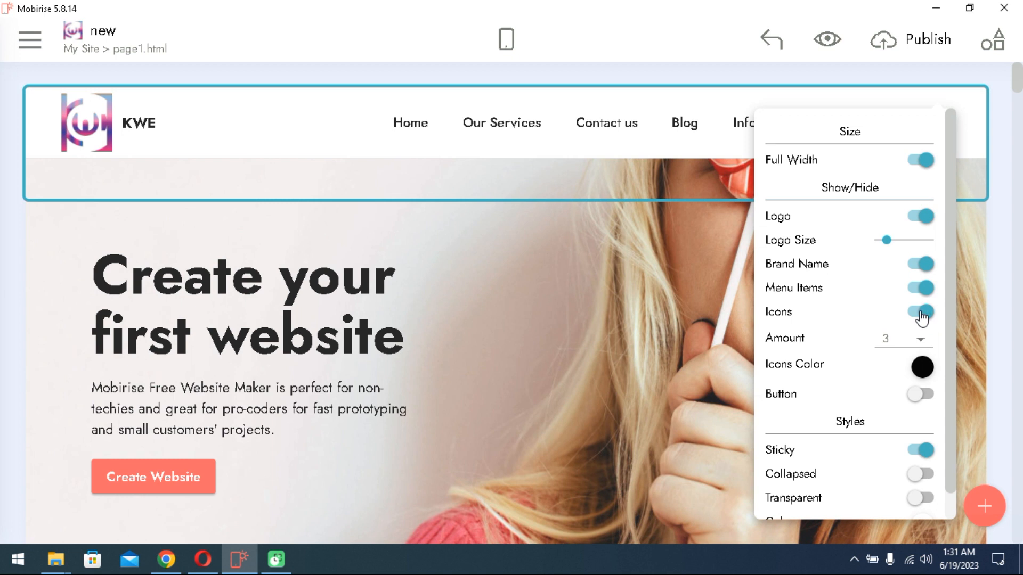
click(921, 315)
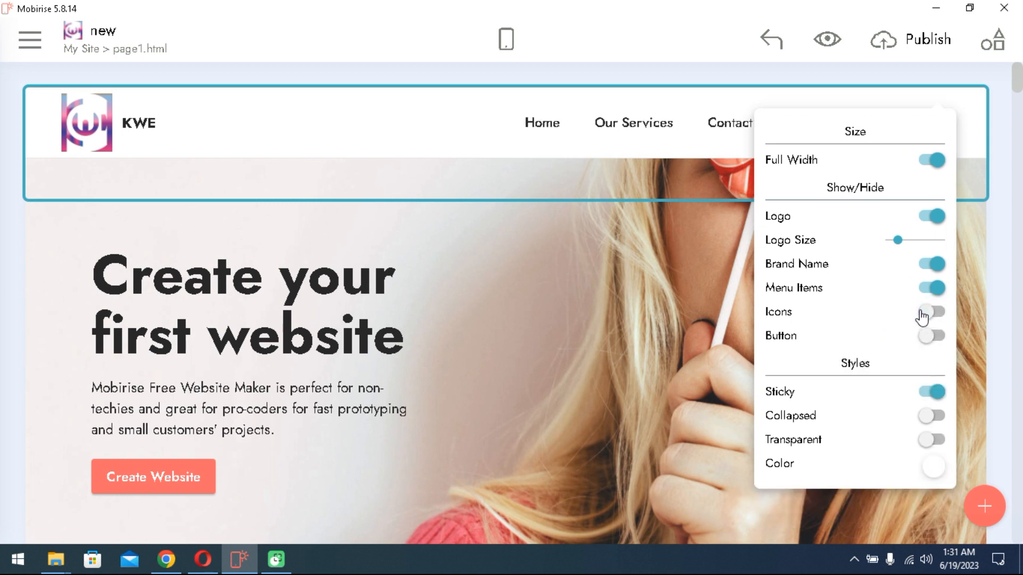
click(935, 399)
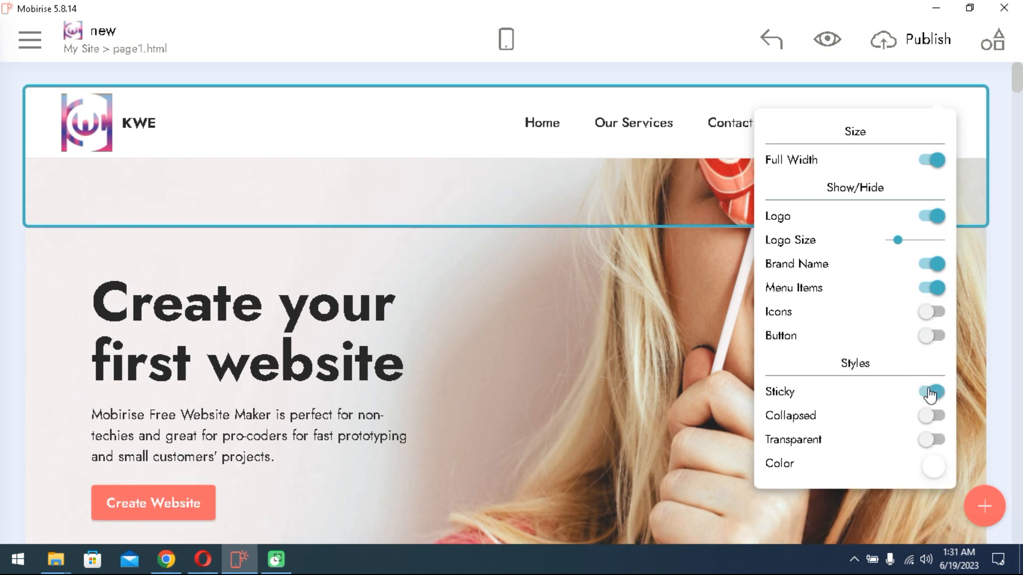
Step: Set the header's background colour to the light cyan-blue swatch of the palette
click(933, 469)
click(862, 339)
click(946, 354)
click(925, 374)
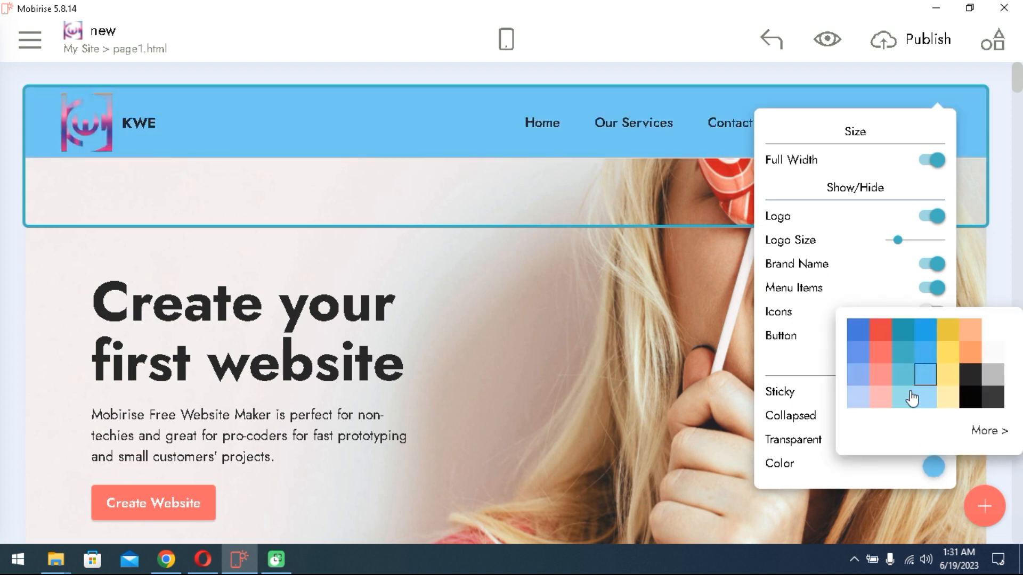
click(904, 397)
click(883, 480)
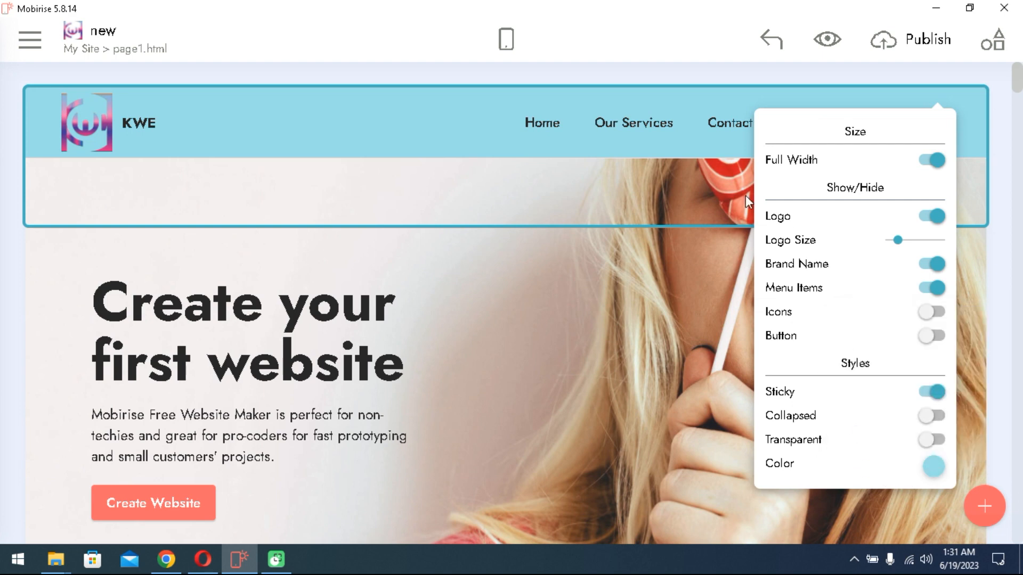
Step: Set the text colour of the header's menu items to the coral red palette swatch, keeping the Menu text style
click(541, 124)
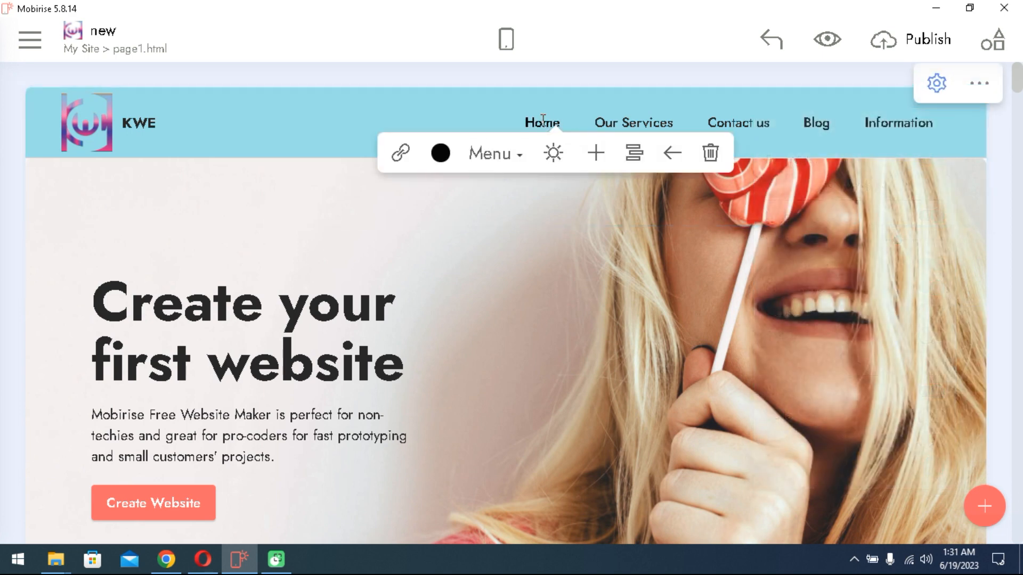
click(441, 153)
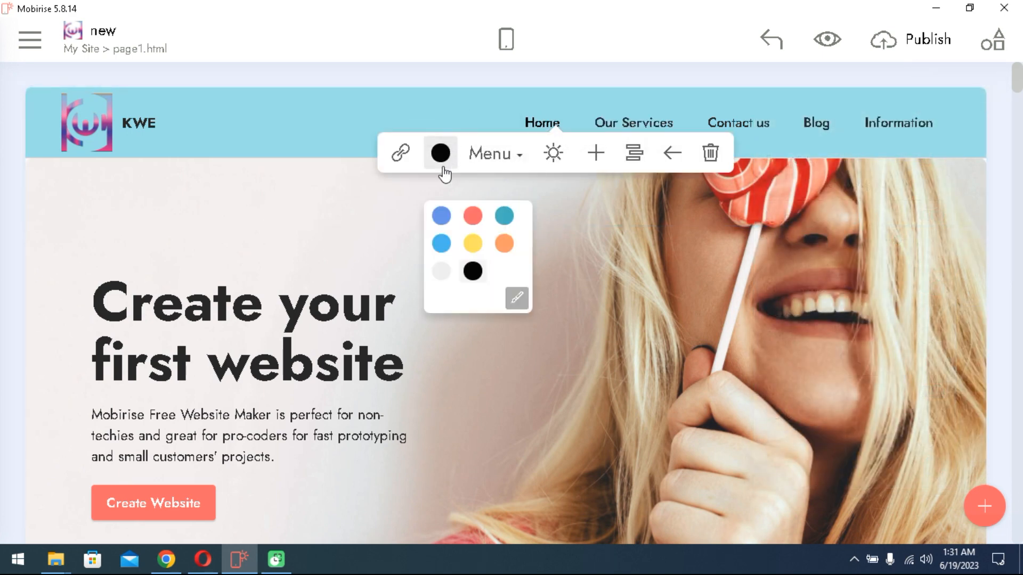
click(472, 215)
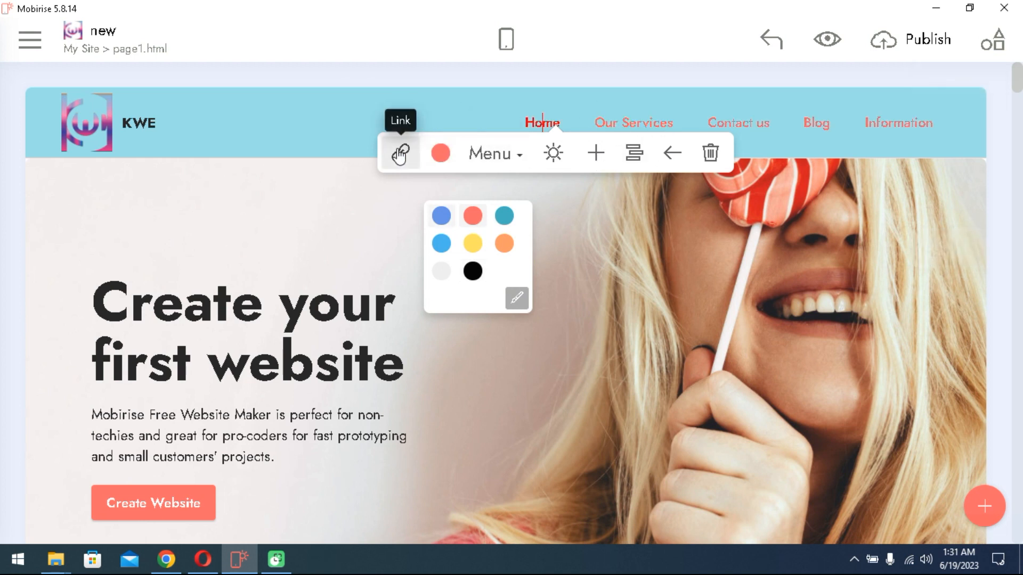
click(517, 161)
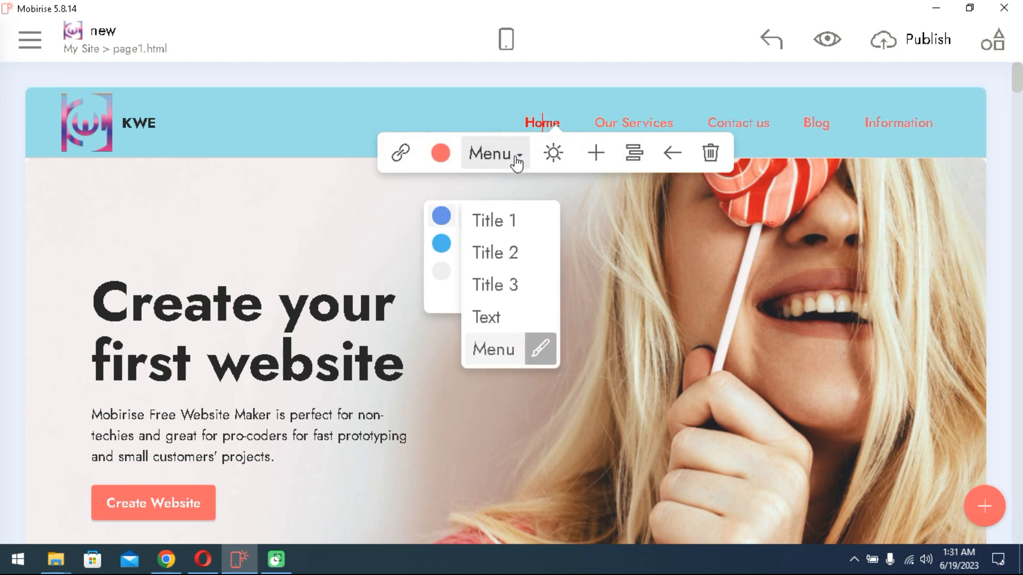
click(516, 162)
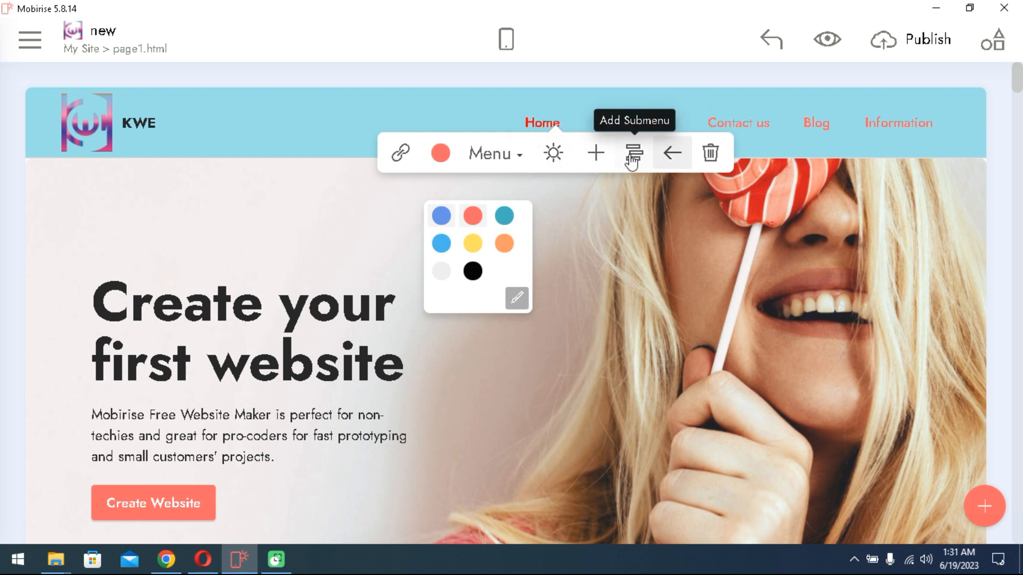
Step: Add a submenu under Our Services with two items named "services 1" and "services 2", without any icons
click(637, 123)
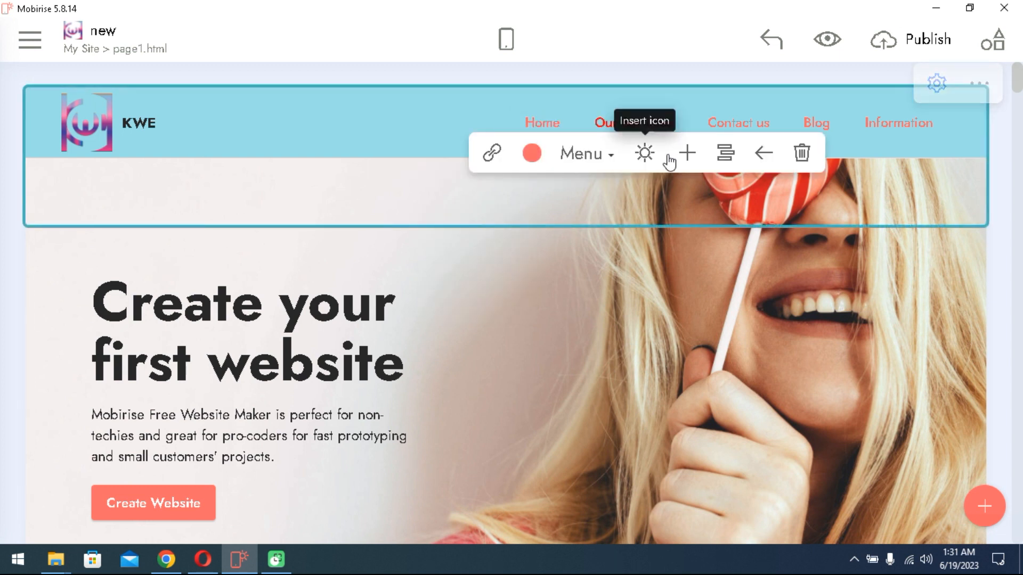
click(724, 153)
click(605, 160)
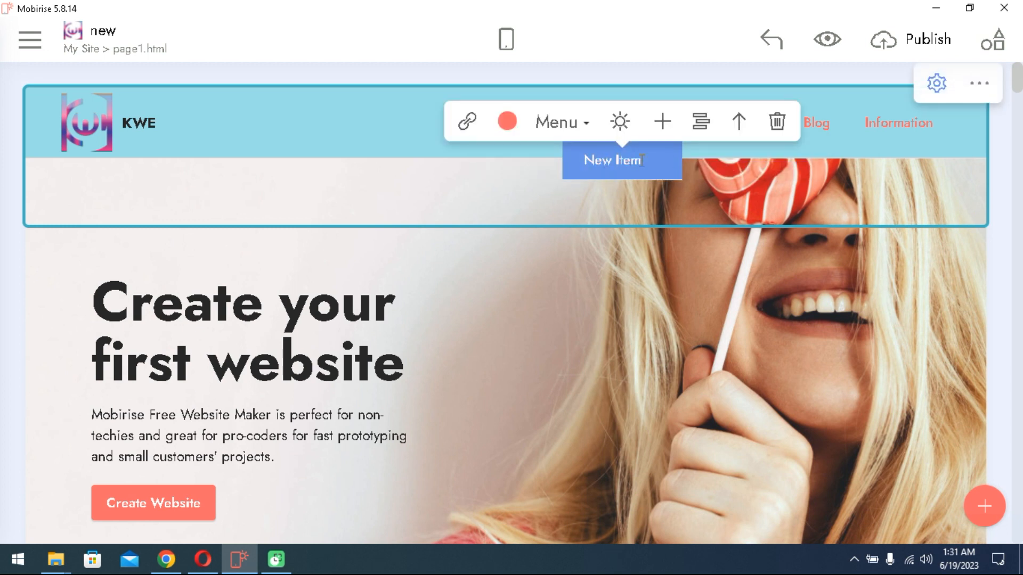
text(services 1)
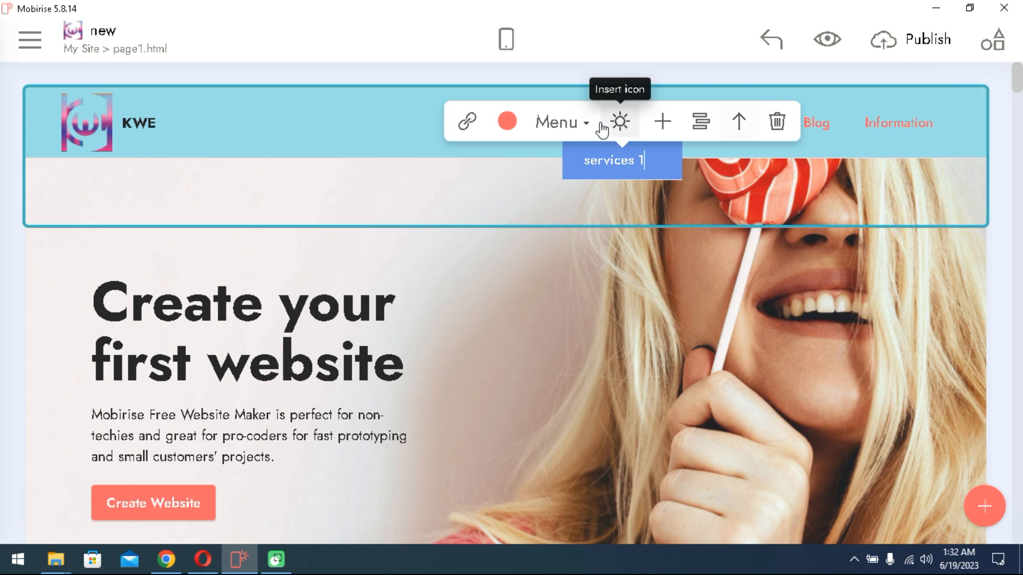
click(662, 122)
click(641, 199)
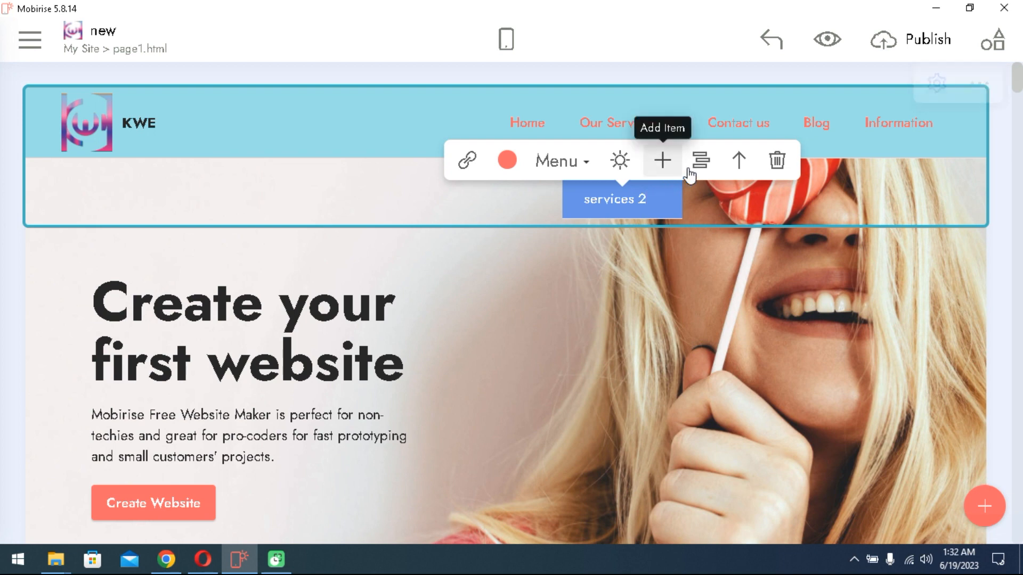
click(620, 159)
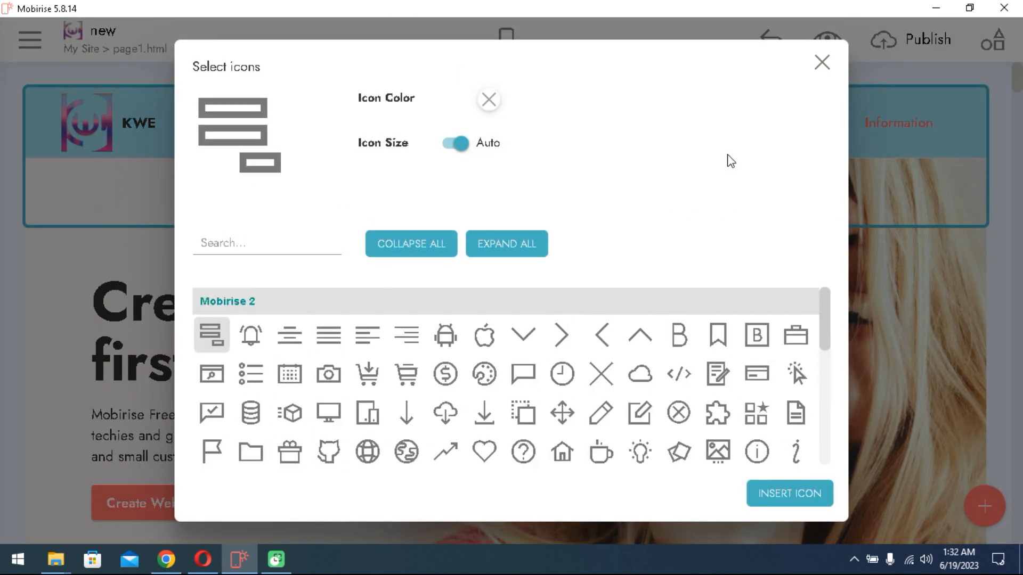
click(823, 64)
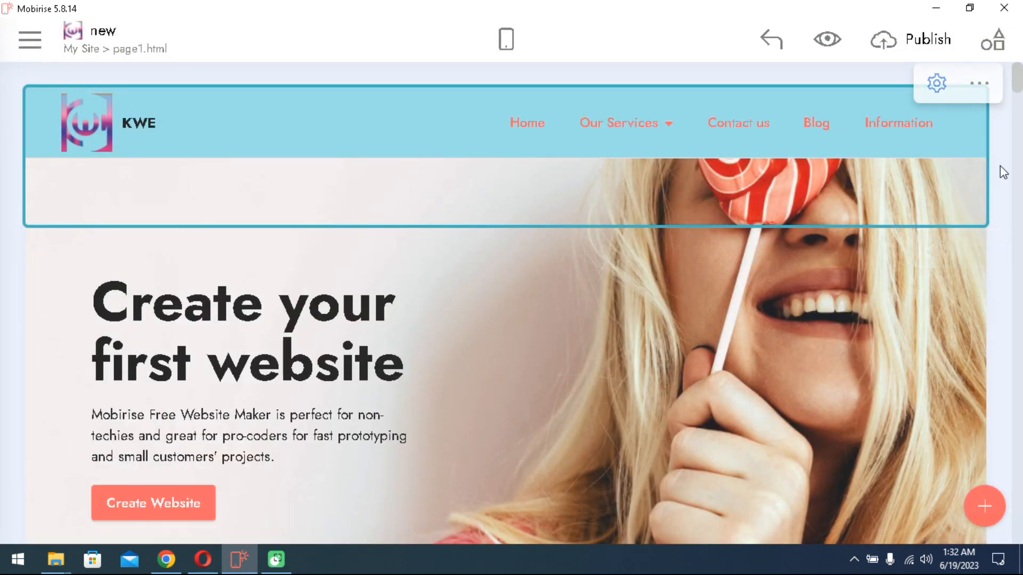
Step: Set the overlay colour of the "Create your first website" block's background image to the darkest blue palette swatch
scroll(863, 215, down, 2)
scroll(679, 301, up, 2)
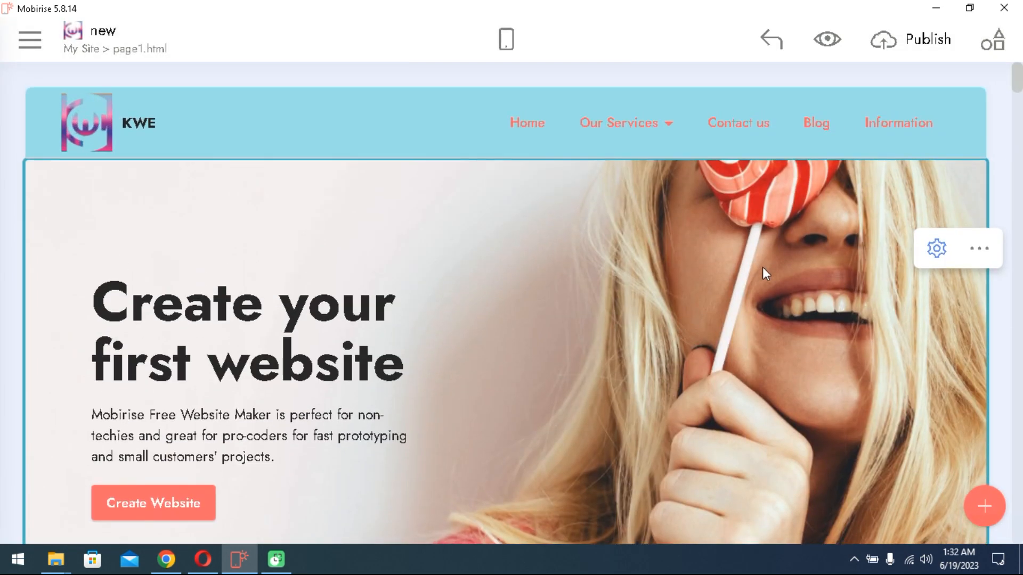
click(937, 250)
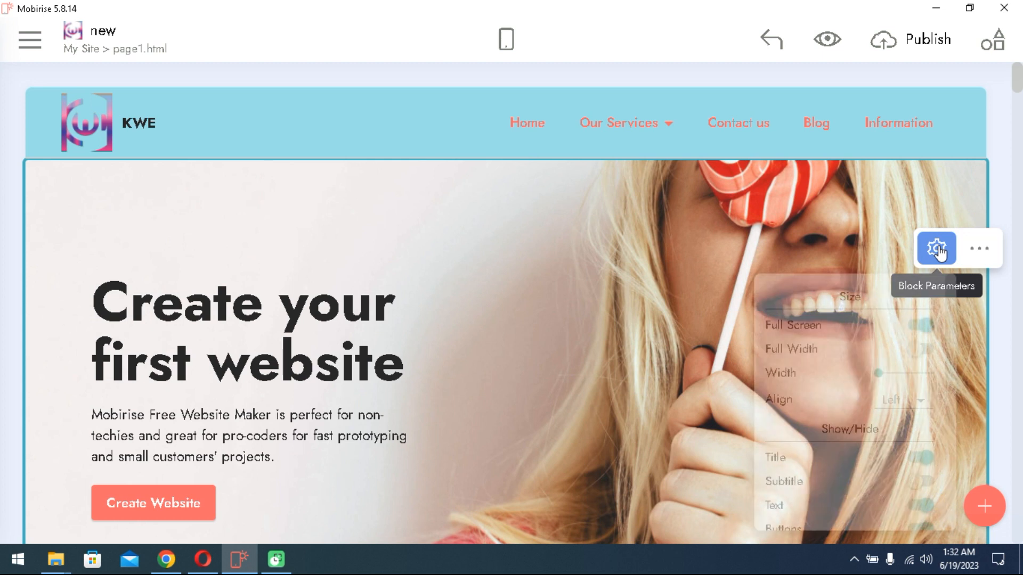
scroll(865, 399, down, 2)
scroll(861, 405, down, 5)
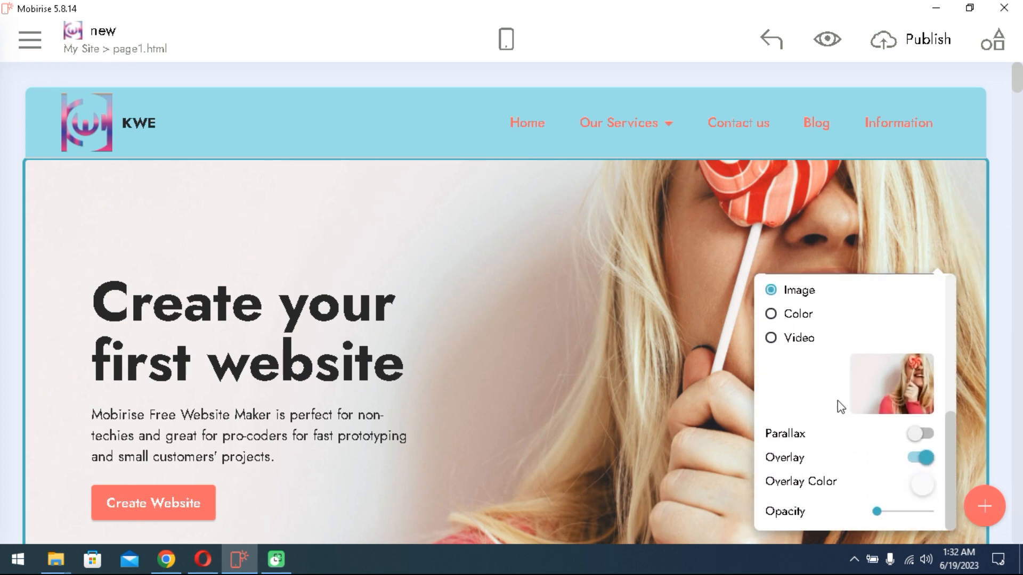
click(914, 487)
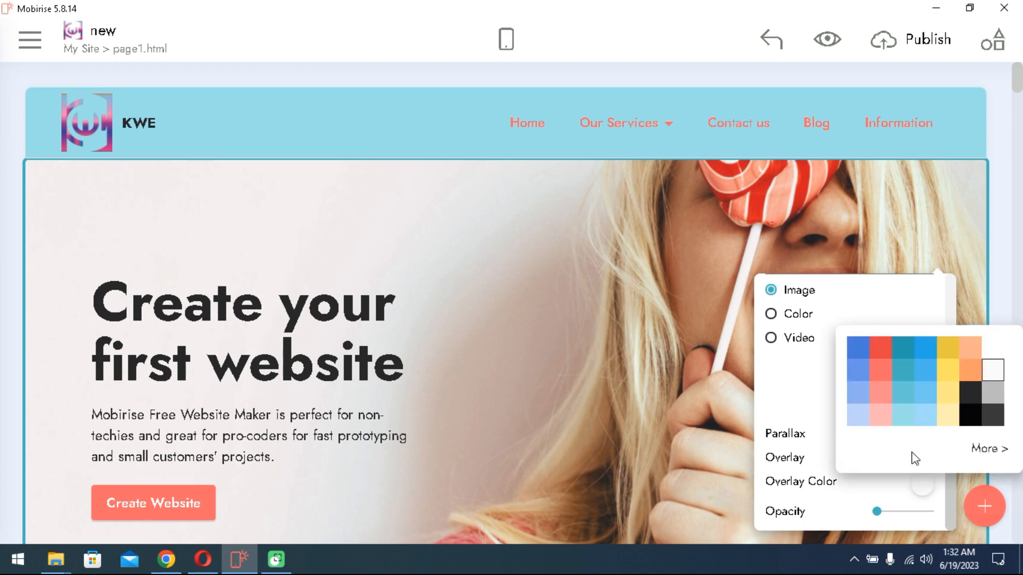
click(888, 400)
click(921, 347)
click(858, 348)
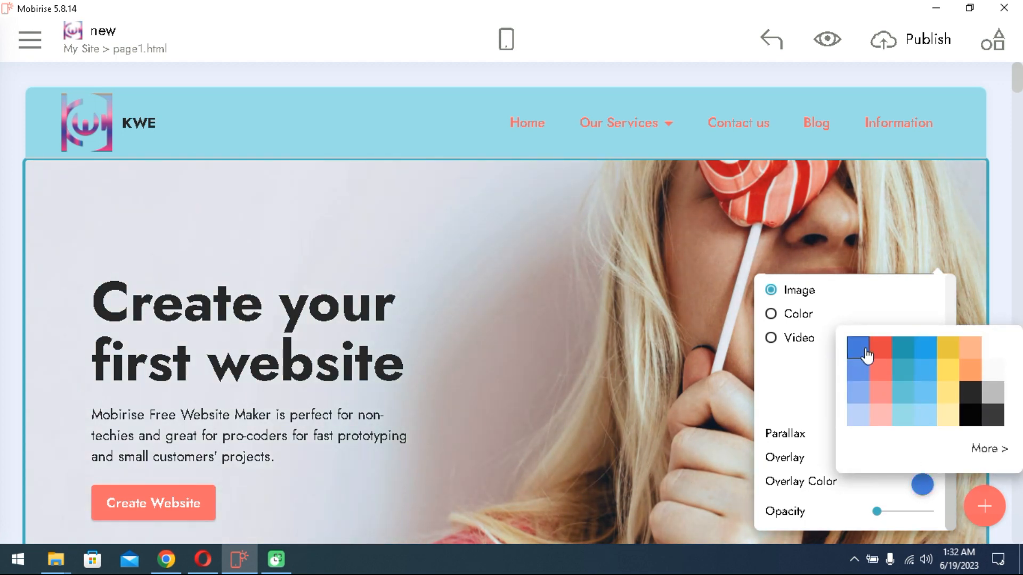
click(812, 393)
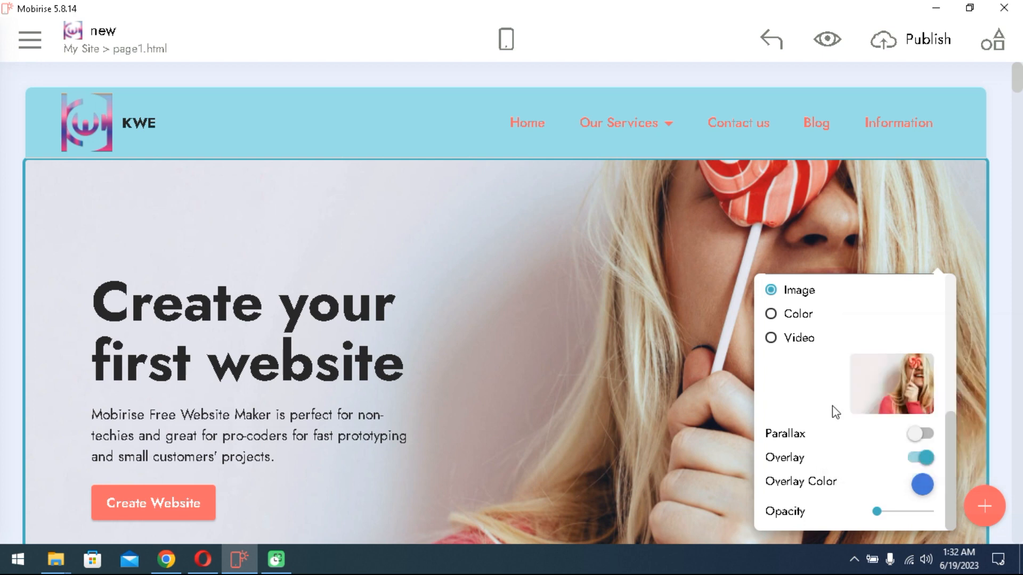
click(593, 285)
Step: Change the text of the "Create Website" button to "Click here"
scroll(594, 285, down, 3)
scroll(593, 289, down, 4)
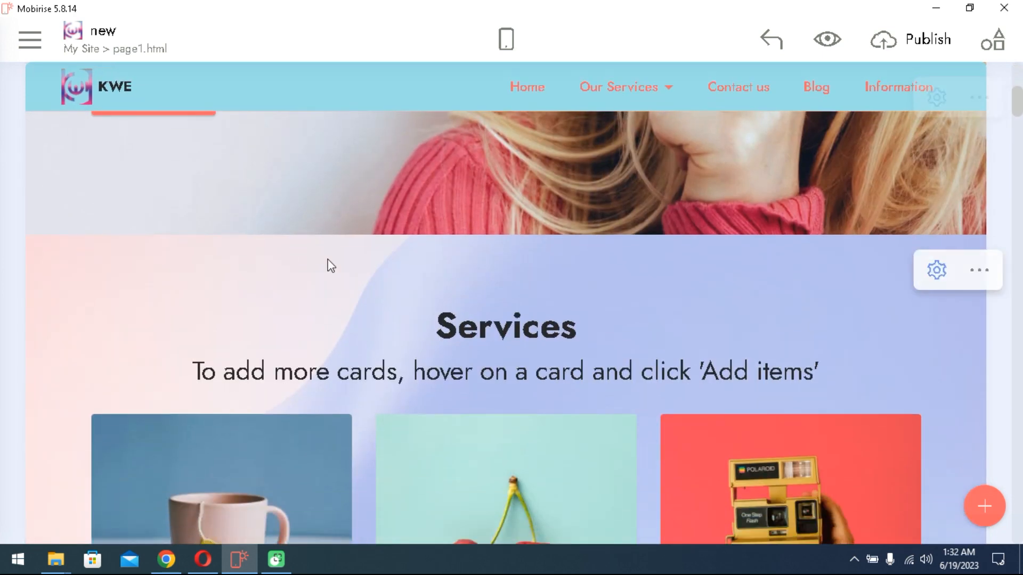
scroll(349, 269, up, 3)
click(180, 269)
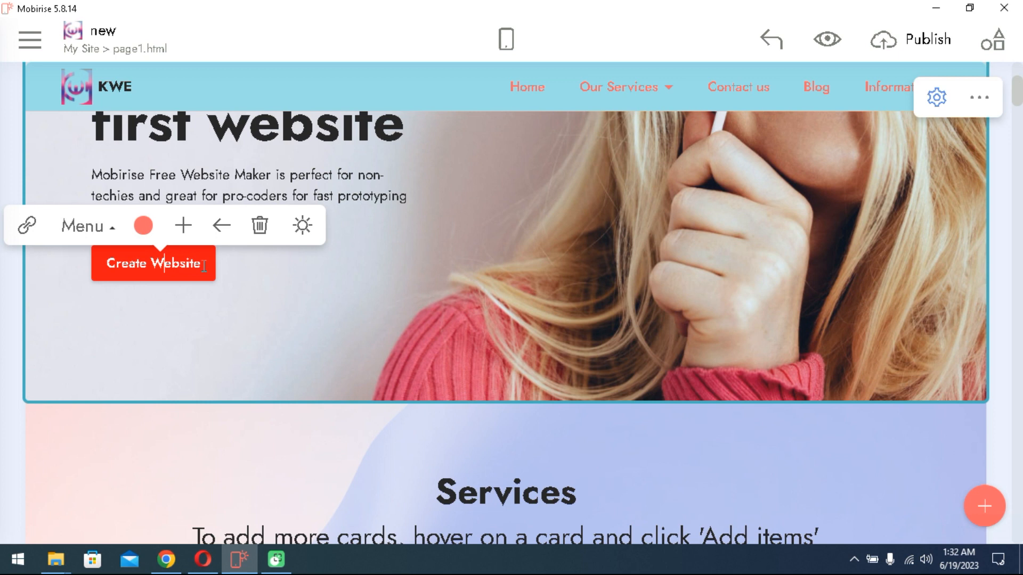
drag(204, 268, 106, 264)
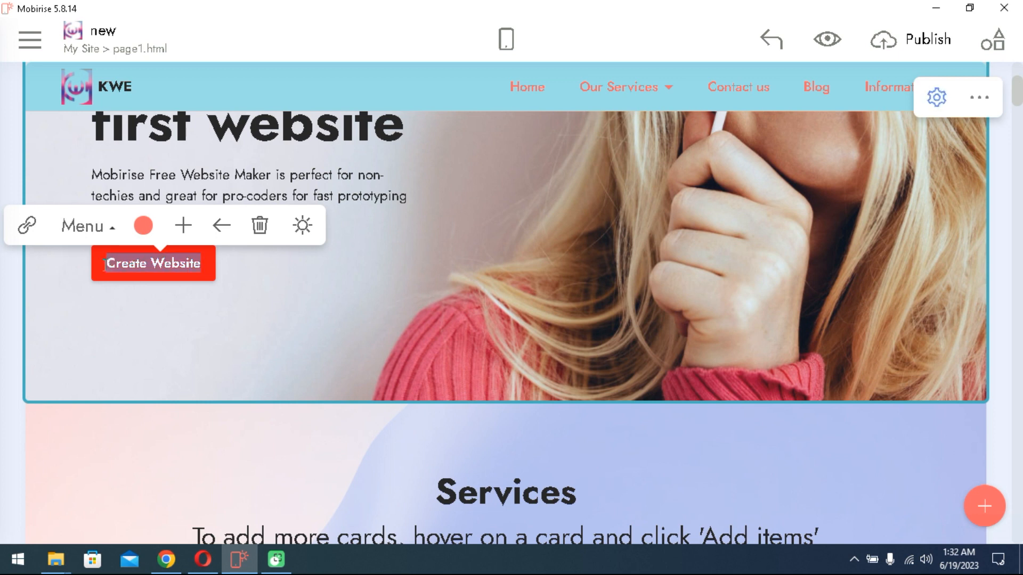
text(Click me)
key(BackSpace)
key(BackSpace)
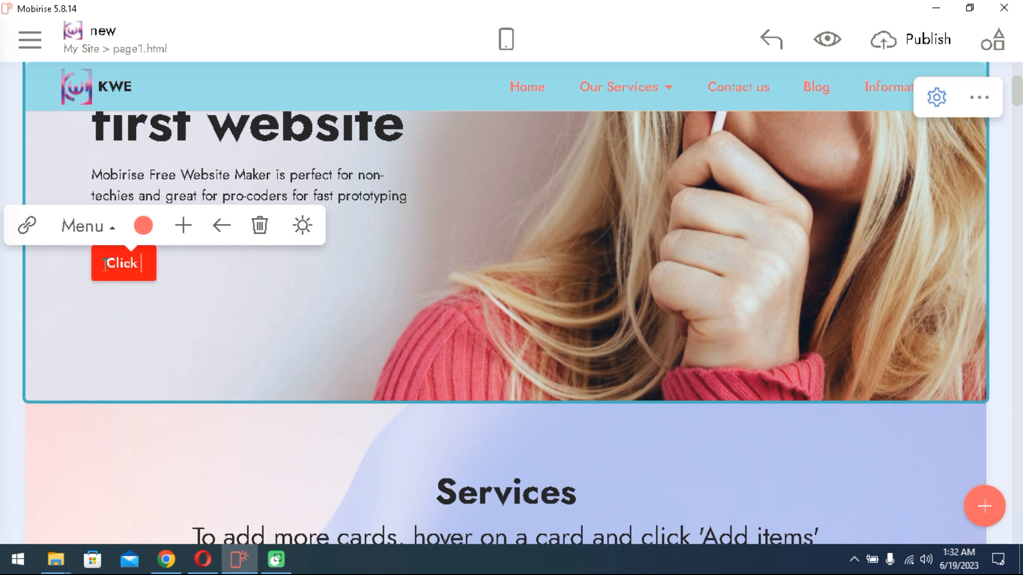
text(hr)
text(ere)
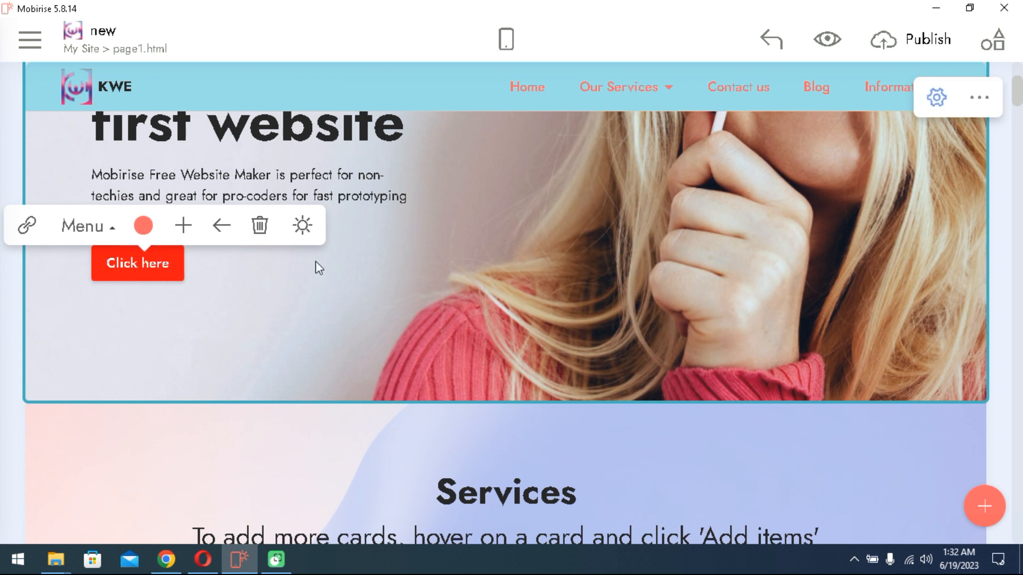
Step: Set the "Click here" button's colour to the solid teal palette swatch
click(143, 225)
click(206, 256)
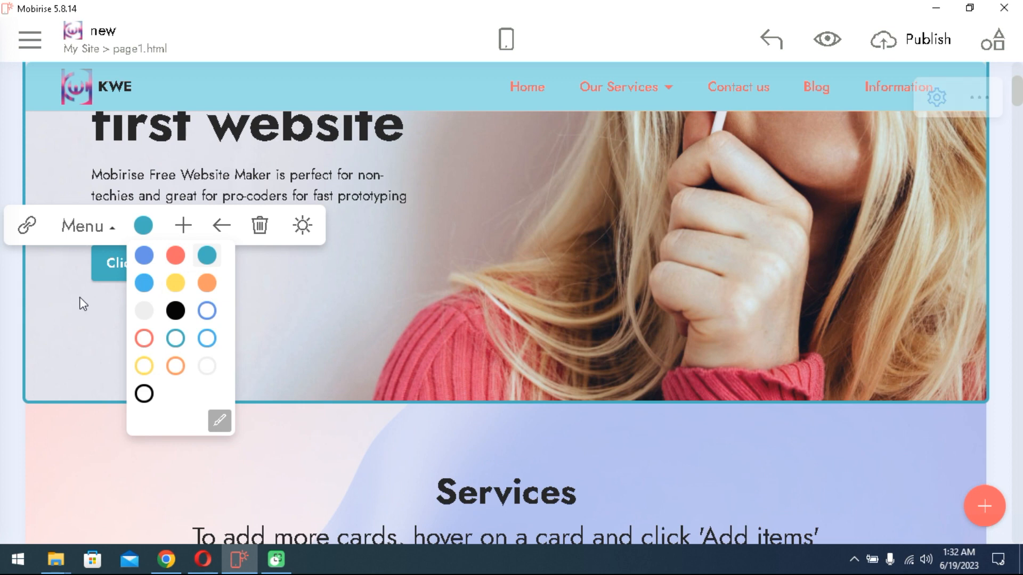
click(123, 310)
click(130, 263)
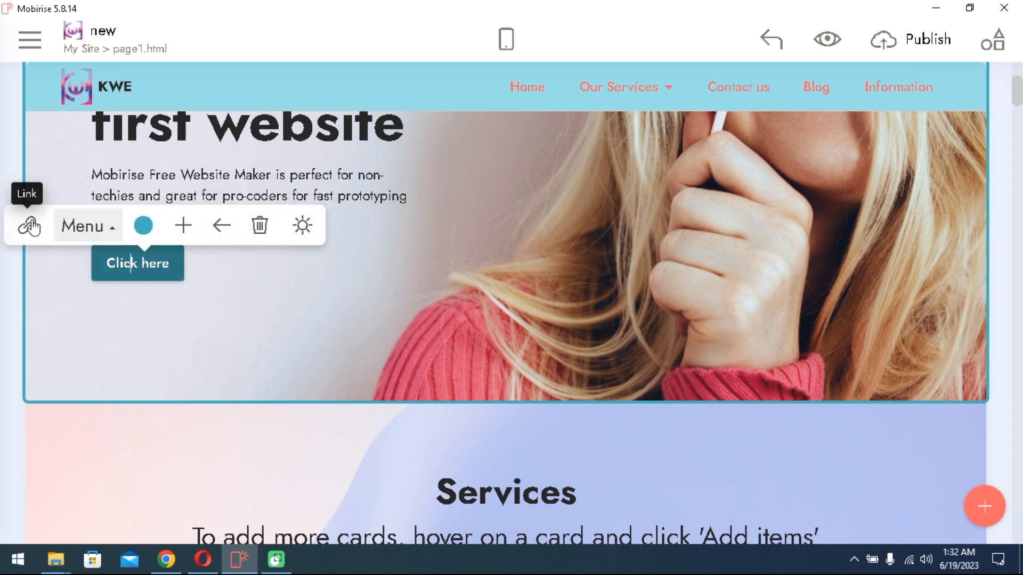
Step: Review the page's blocks down to the team section, and examine the upper part of the page in the mobile view
click(696, 355)
scroll(695, 354, down, 12)
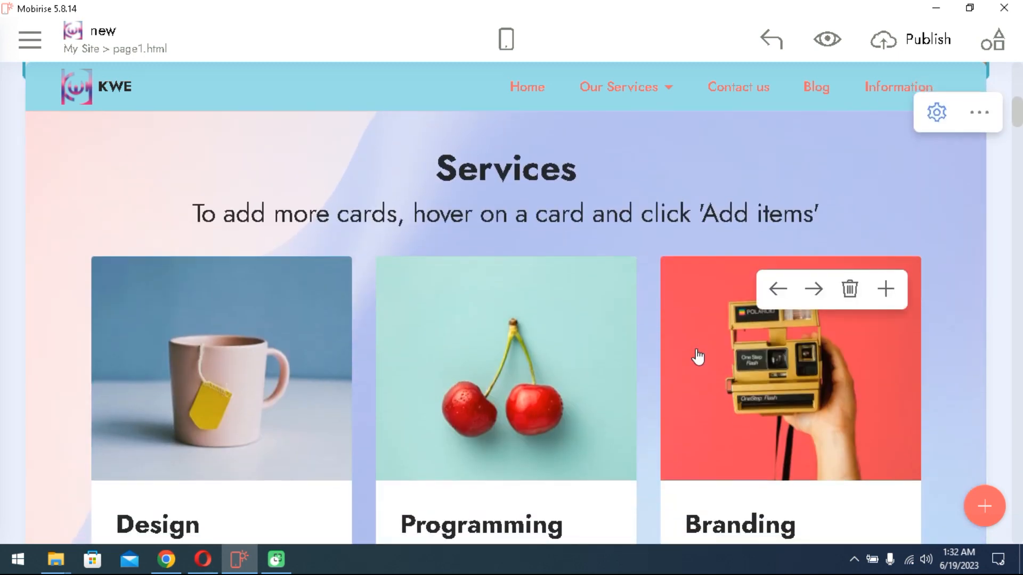
scroll(695, 354, down, 8)
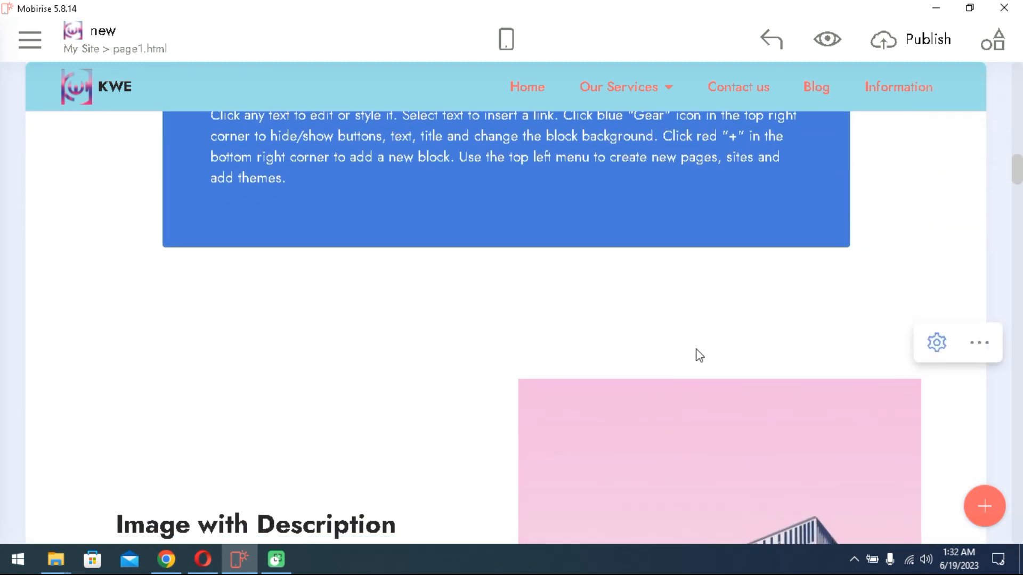
scroll(695, 354, down, 15)
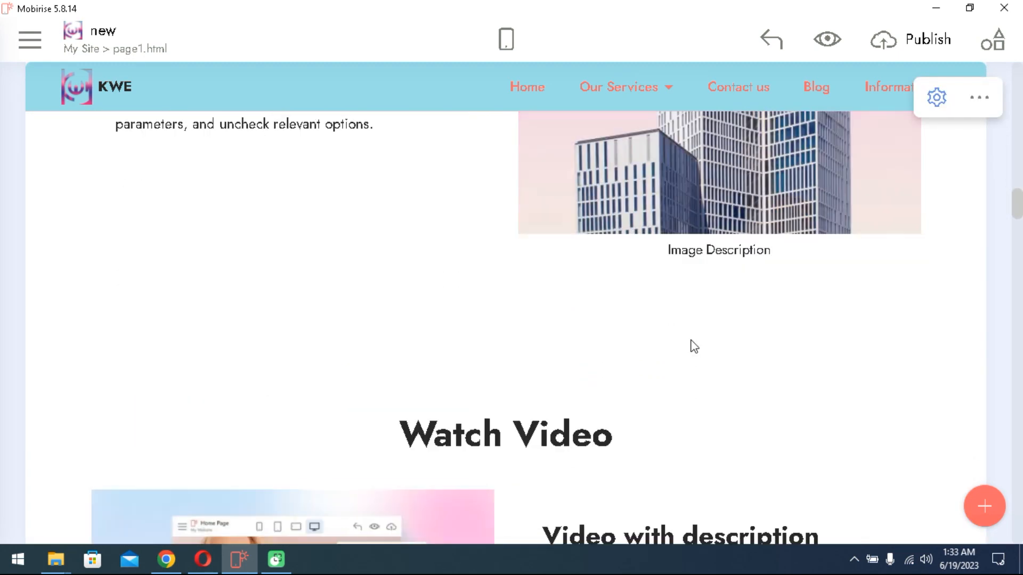
scroll(756, 337, down, 12)
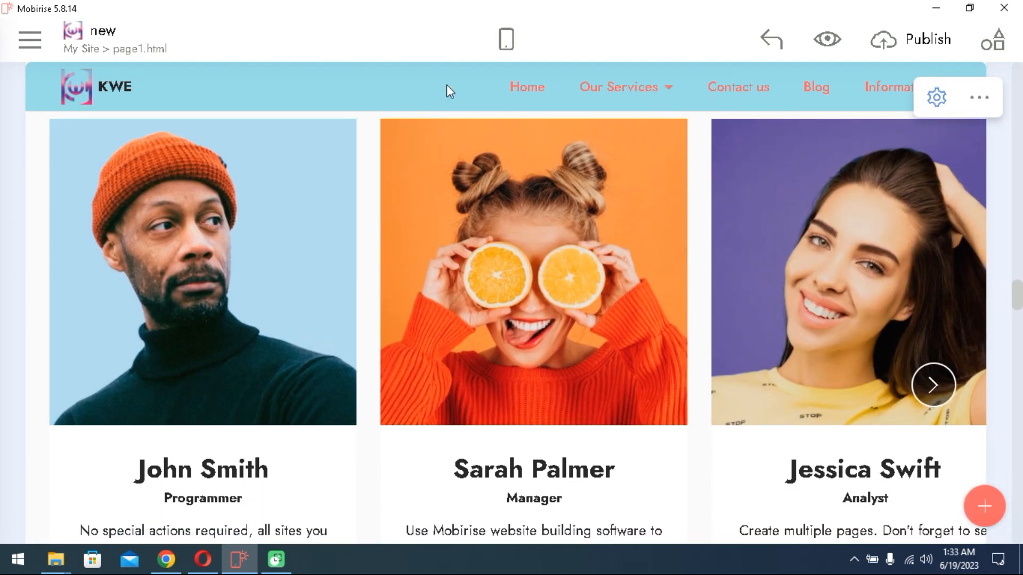
click(506, 39)
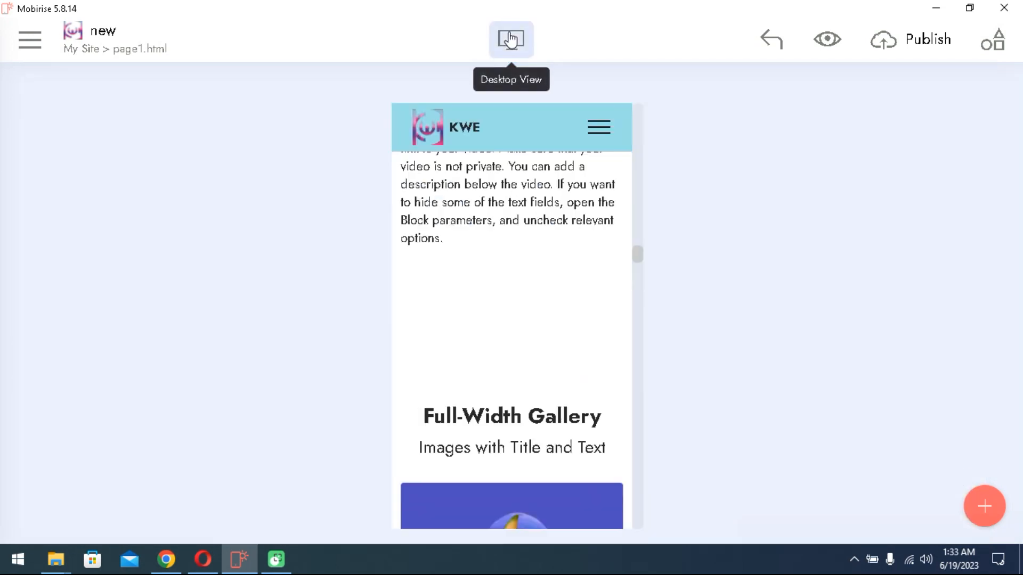
scroll(608, 230, up, 5)
drag(636, 220, 652, 99)
scroll(548, 258, down, 8)
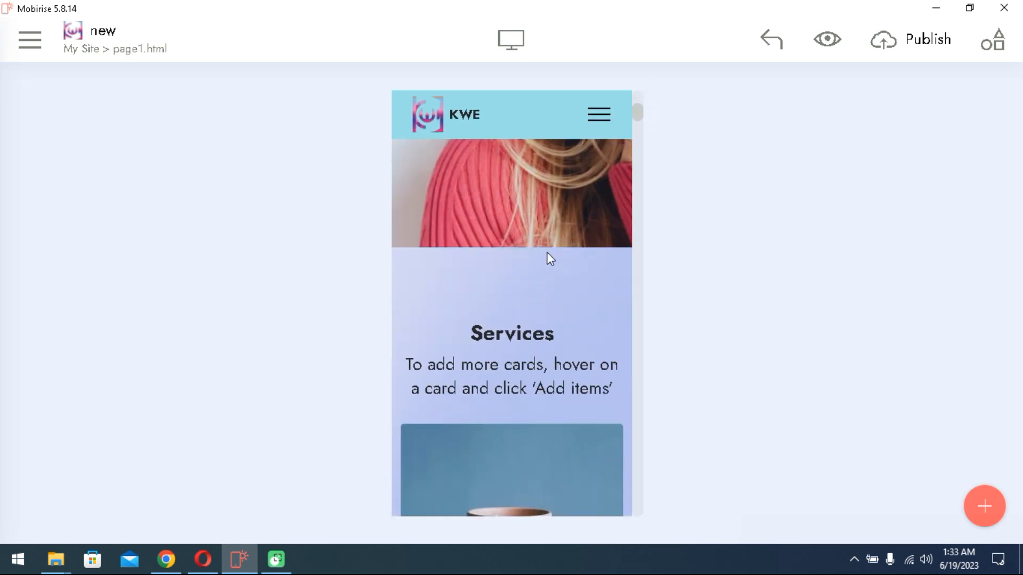
scroll(547, 258, up, 4)
scroll(549, 258, up, 4)
Step: Centre the title and the description text of the "Create your first website" block in the mobile view
click(541, 275)
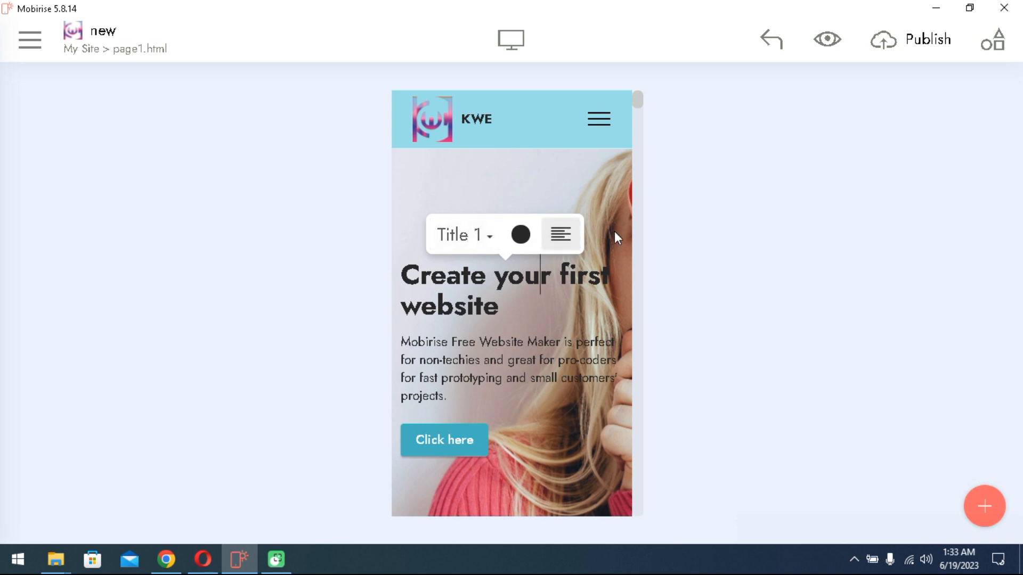
click(563, 238)
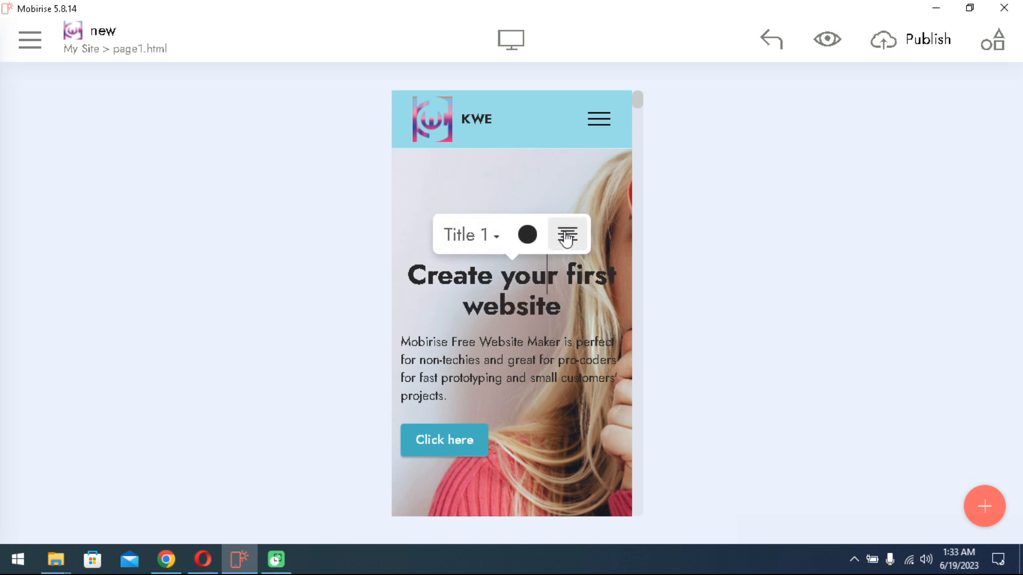
click(490, 363)
click(557, 322)
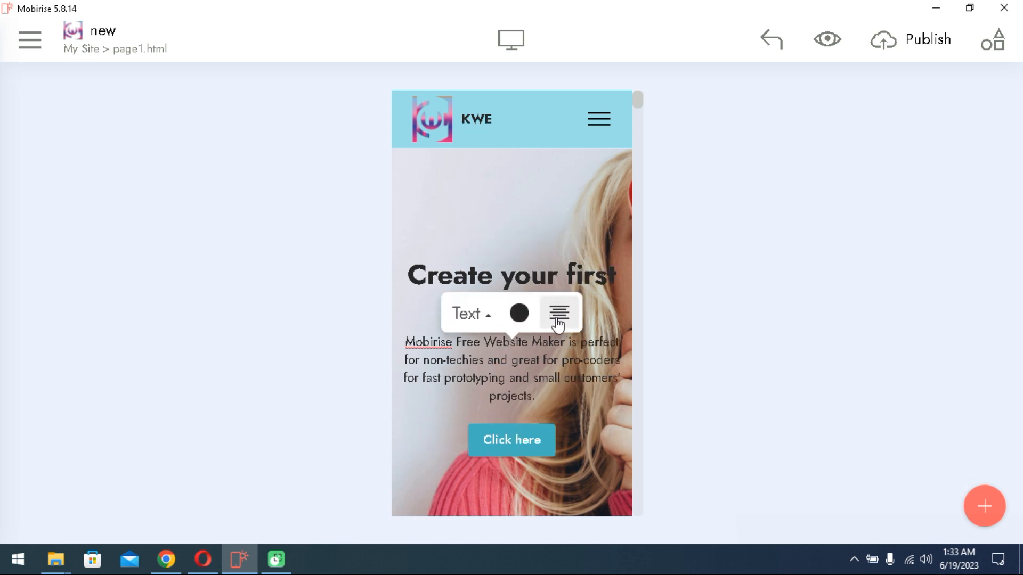
Step: Examine the Services block and its cards in the mobile view, and return the page to the desktop view
scroll(548, 370, down, 5)
click(550, 357)
scroll(551, 359, down, 3)
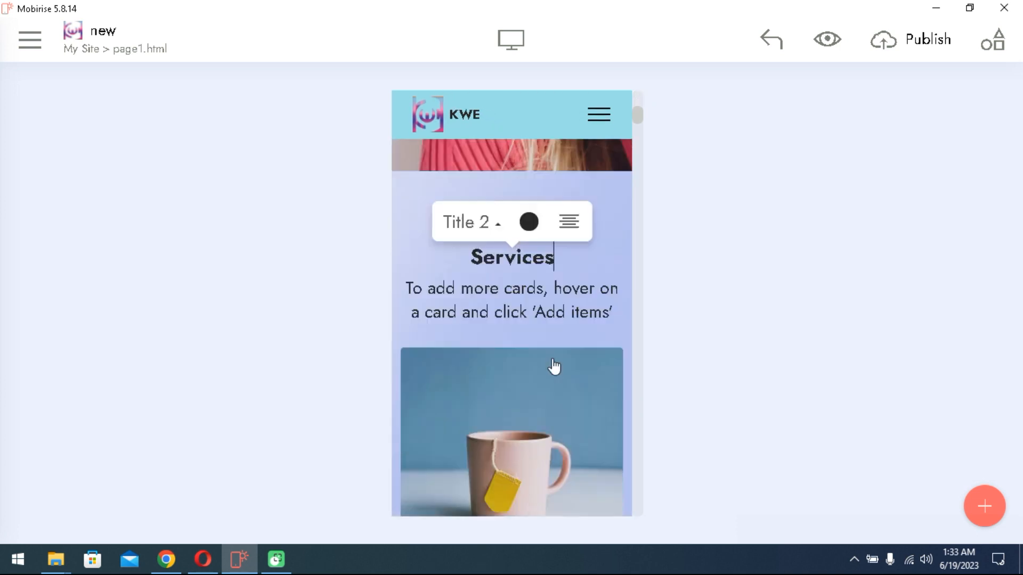
click(531, 245)
scroll(532, 252, down, 5)
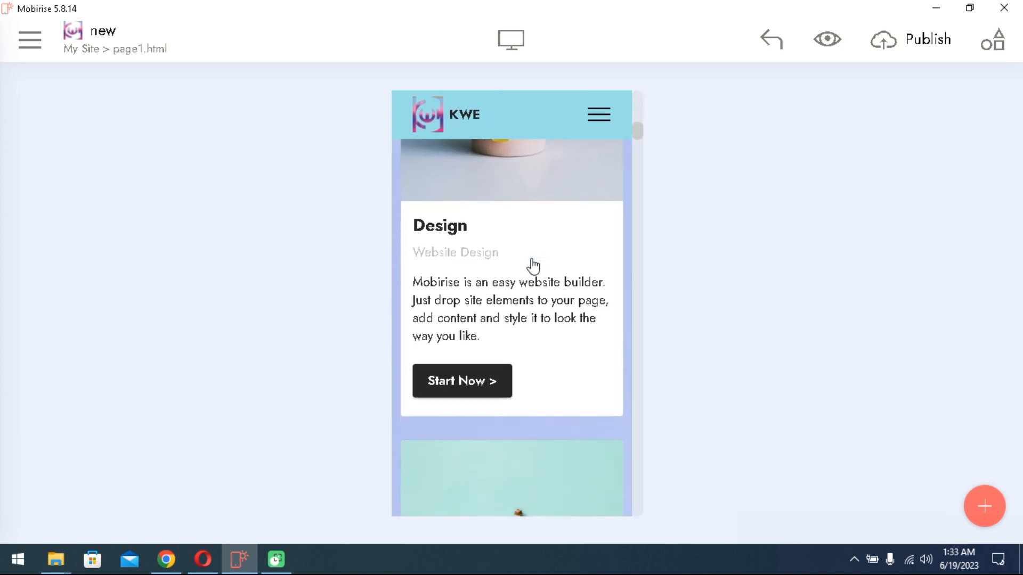
click(514, 296)
scroll(529, 315, down, 5)
scroll(545, 316, down, 3)
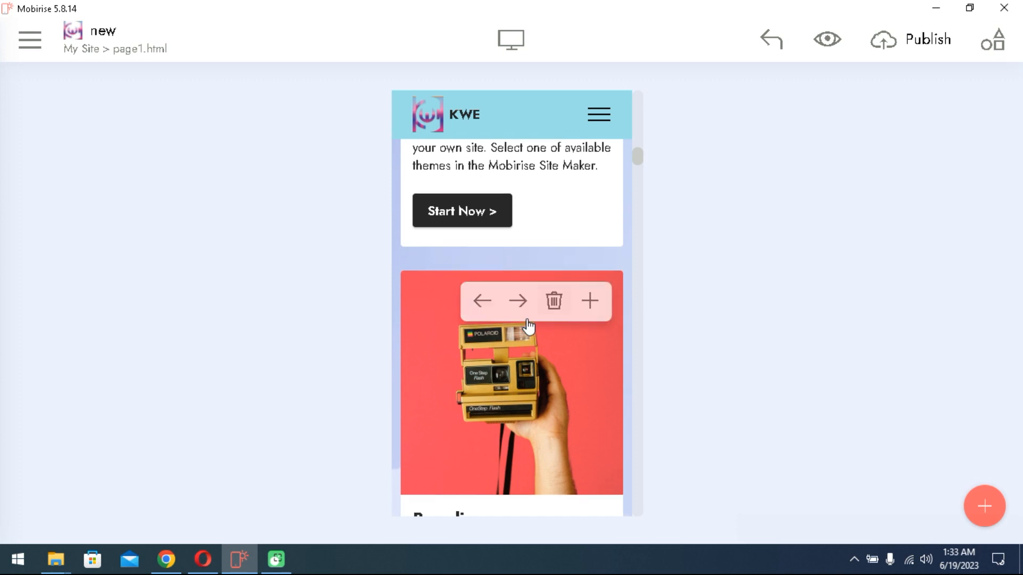
mouse_move(611, 272)
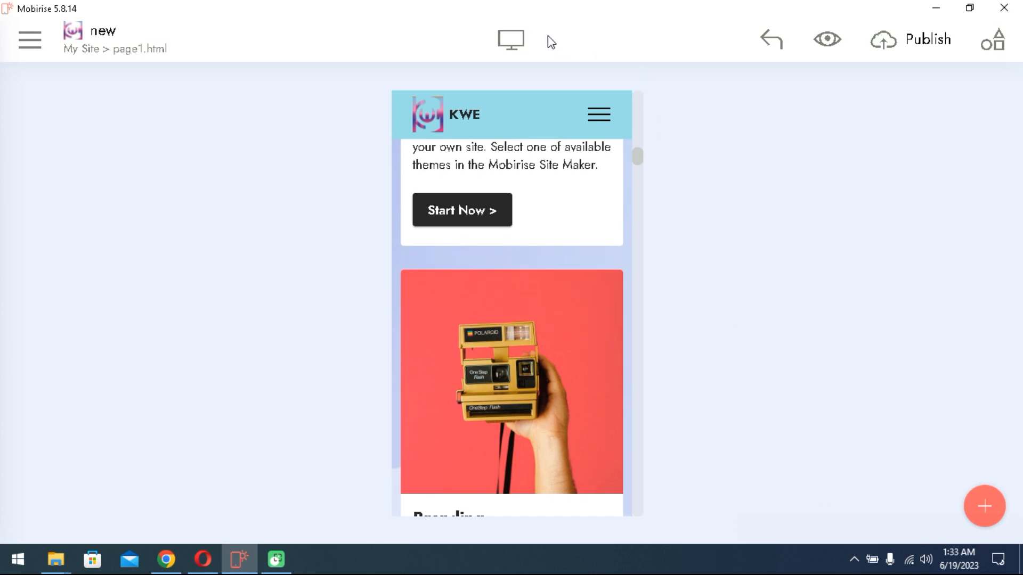
click(509, 43)
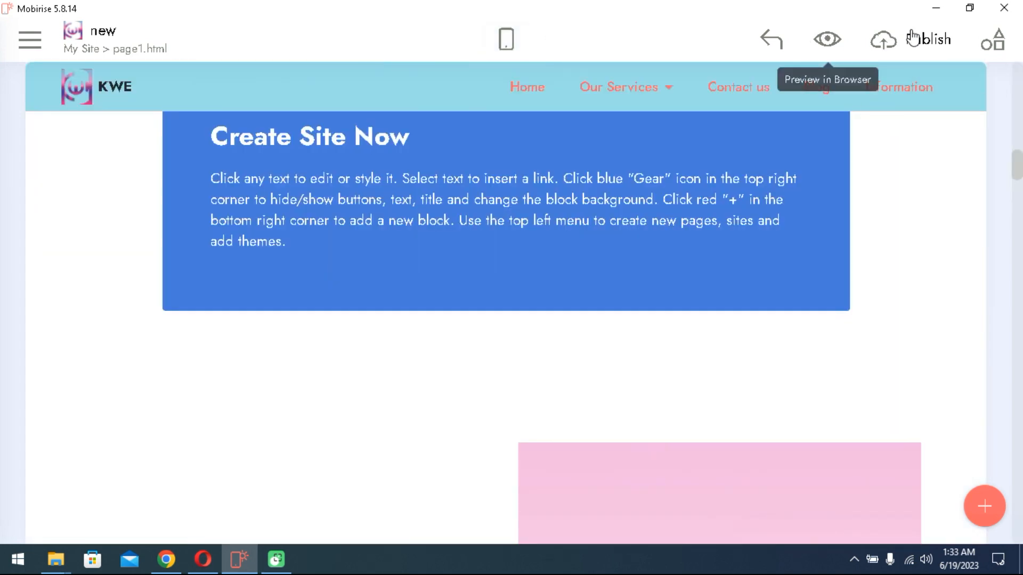
Step: Open the site's publishing options and examine the Mobirise subdomain, local drive folder and FTP targets
click(915, 49)
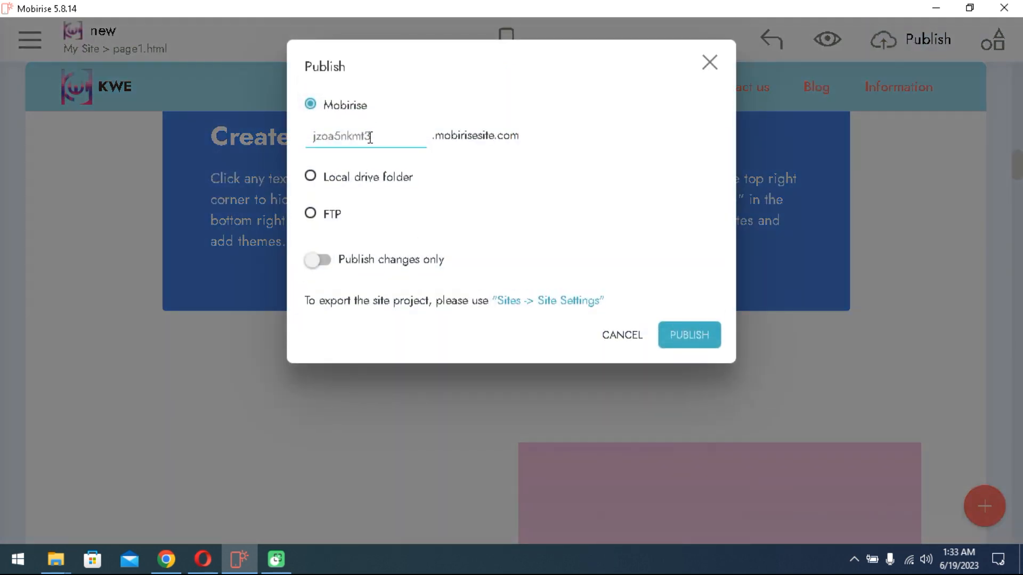
drag(372, 136, 294, 137)
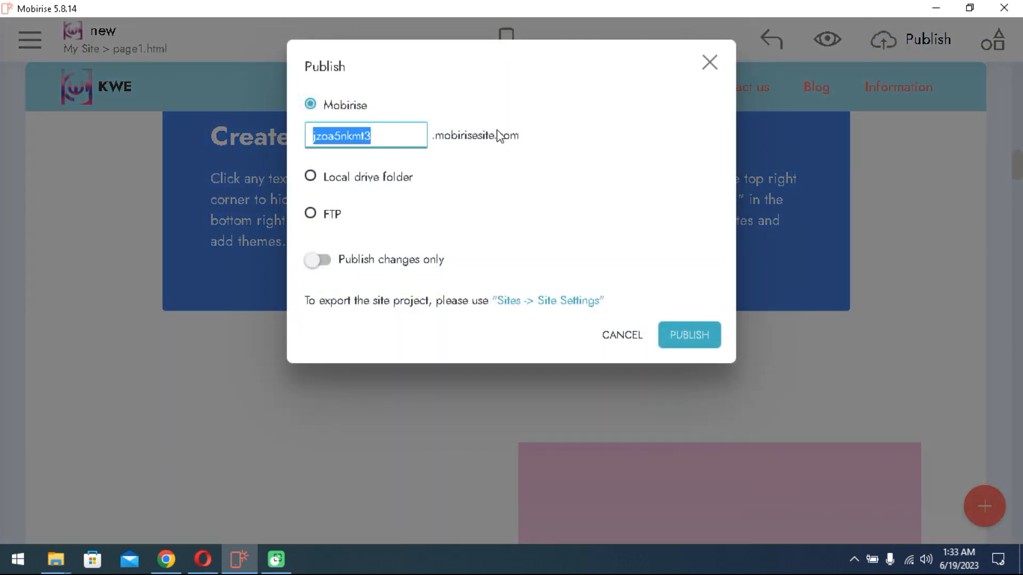
click(343, 181)
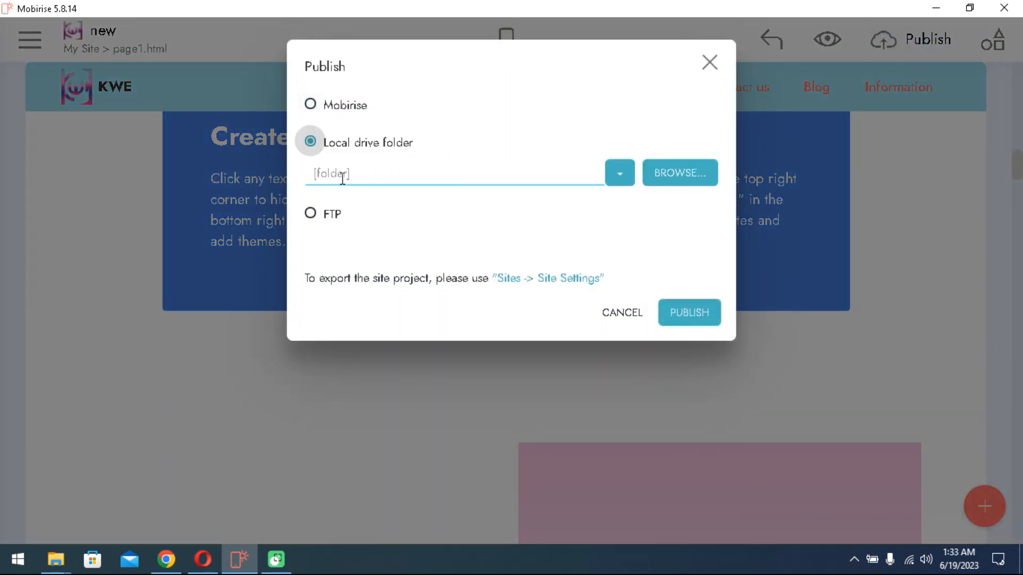
click(330, 217)
click(415, 223)
click(568, 218)
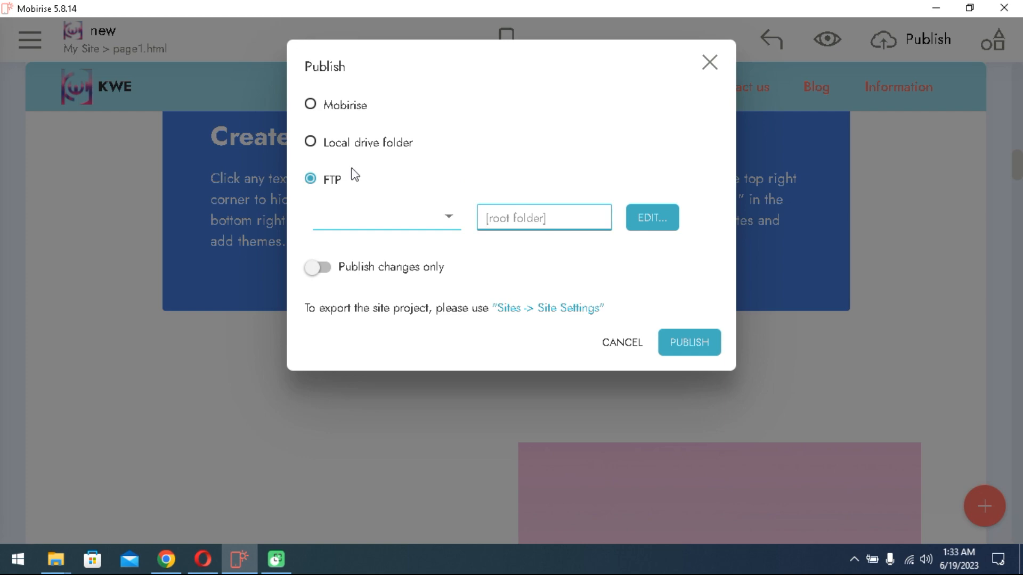